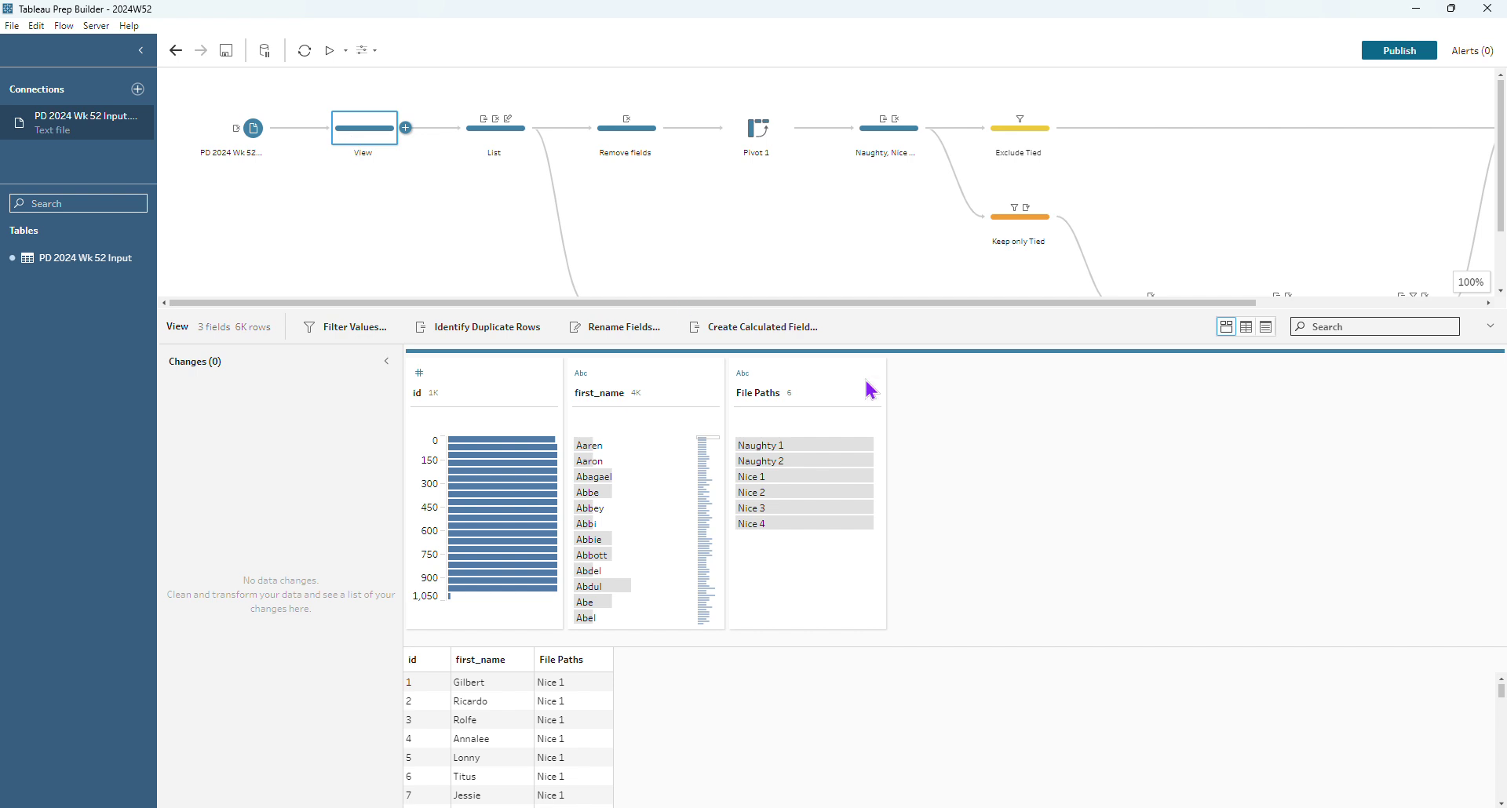
Highlight a few individual first_name values in the View step to examine their ids and file paths.
click(657, 481)
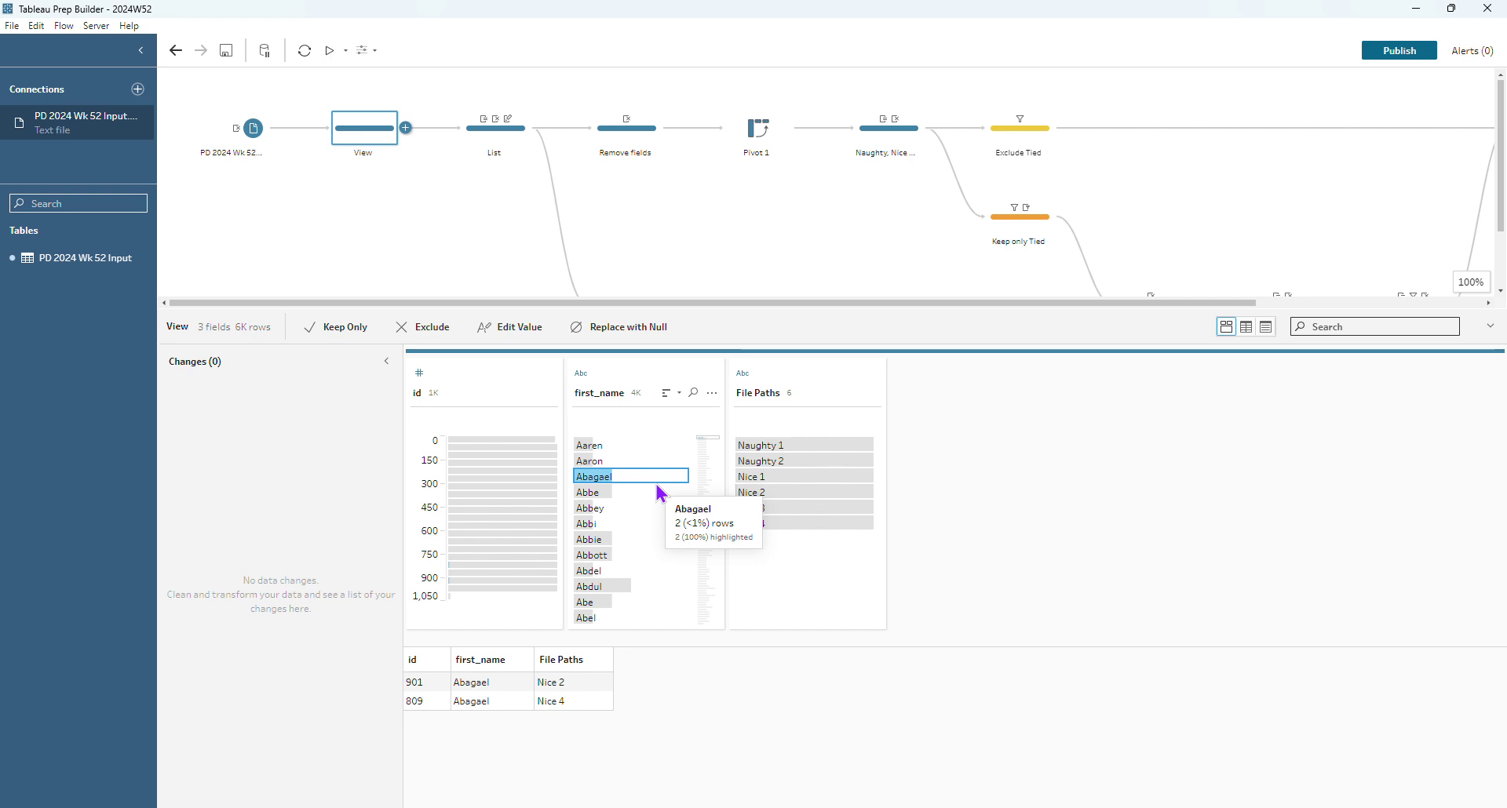
click(663, 508)
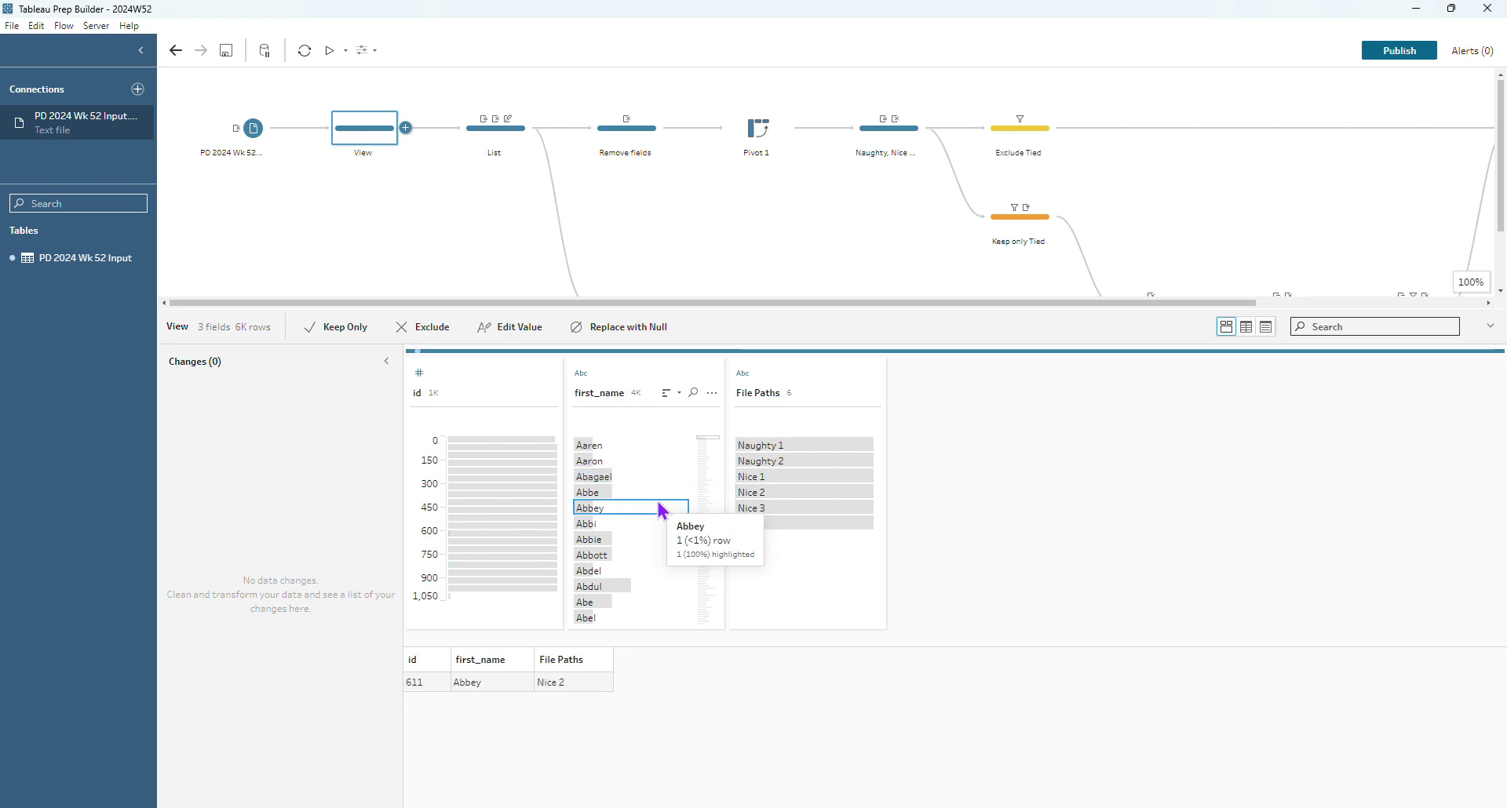
click(684, 594)
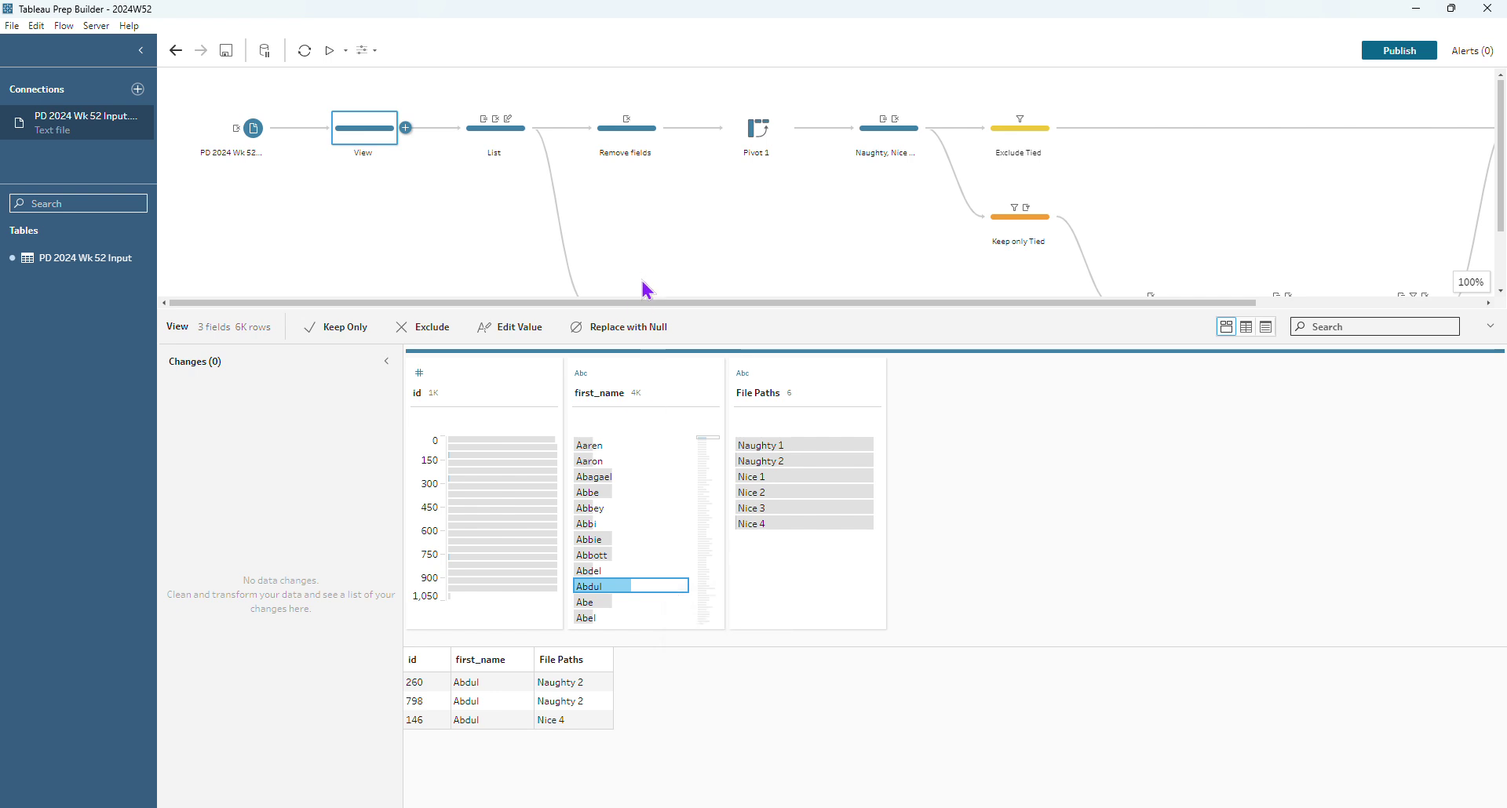
Display the automatic split option for the File Paths field in the View step.
click(841, 382)
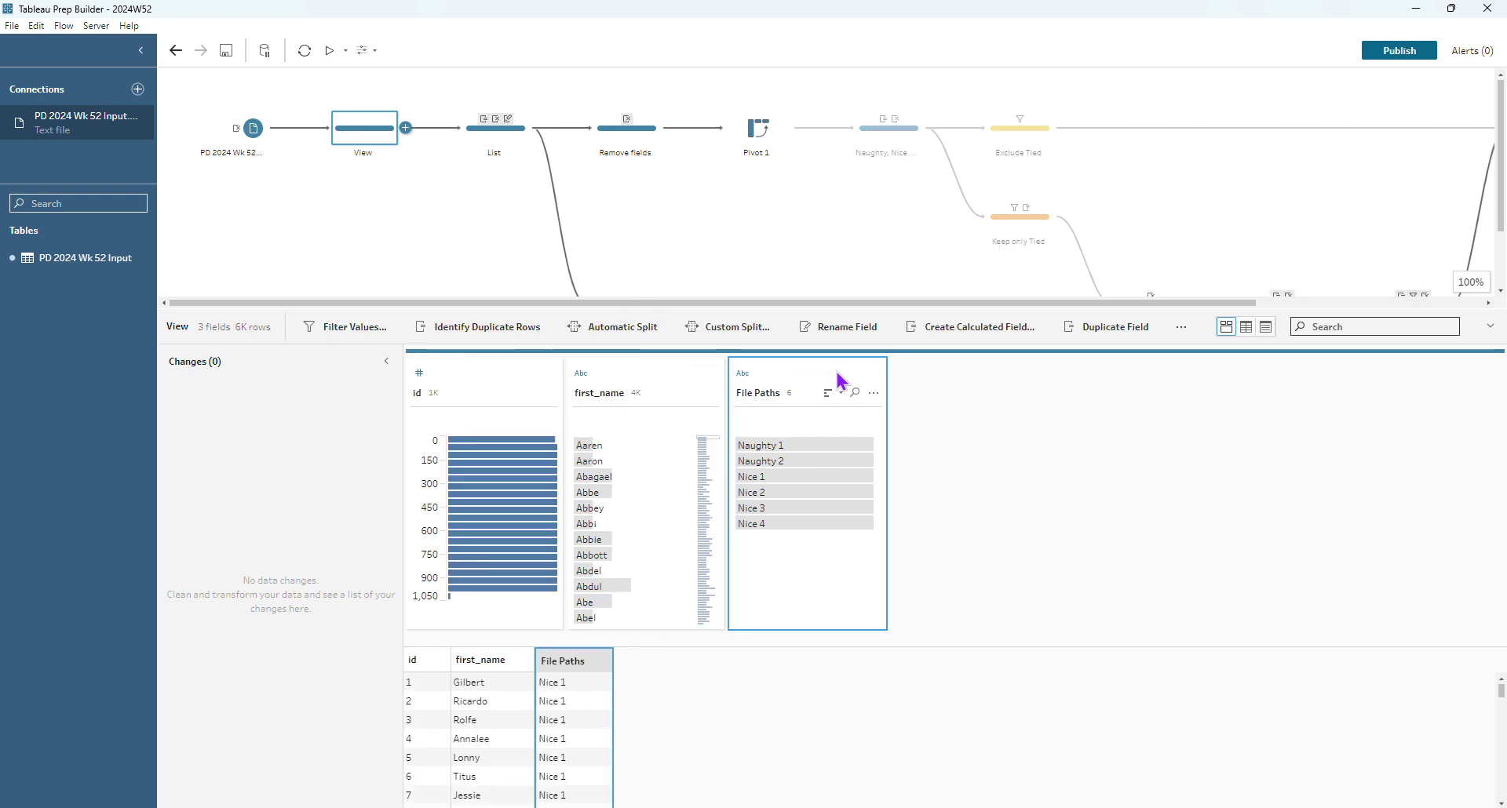
click(873, 392)
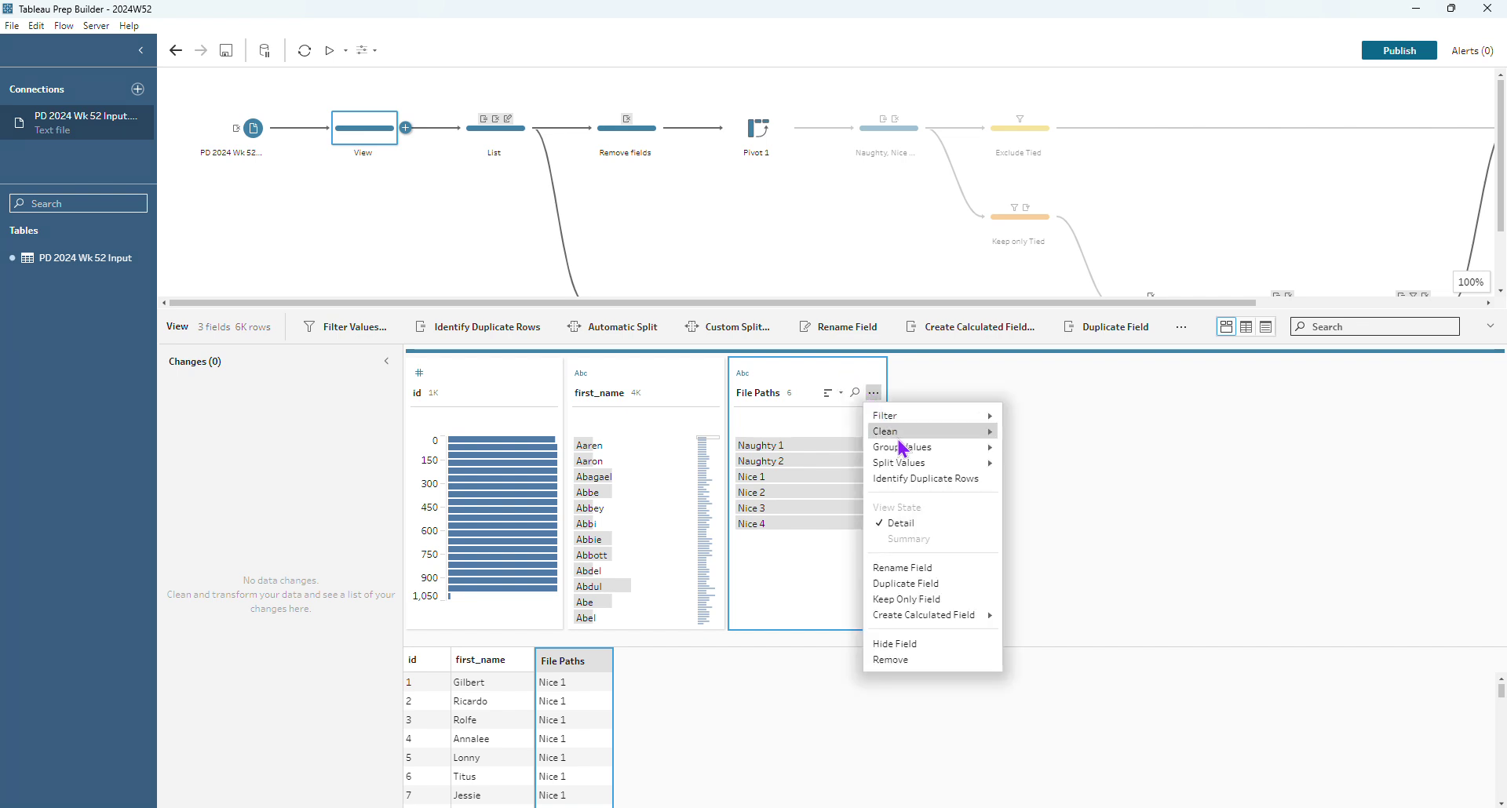
mouse_move(910, 462)
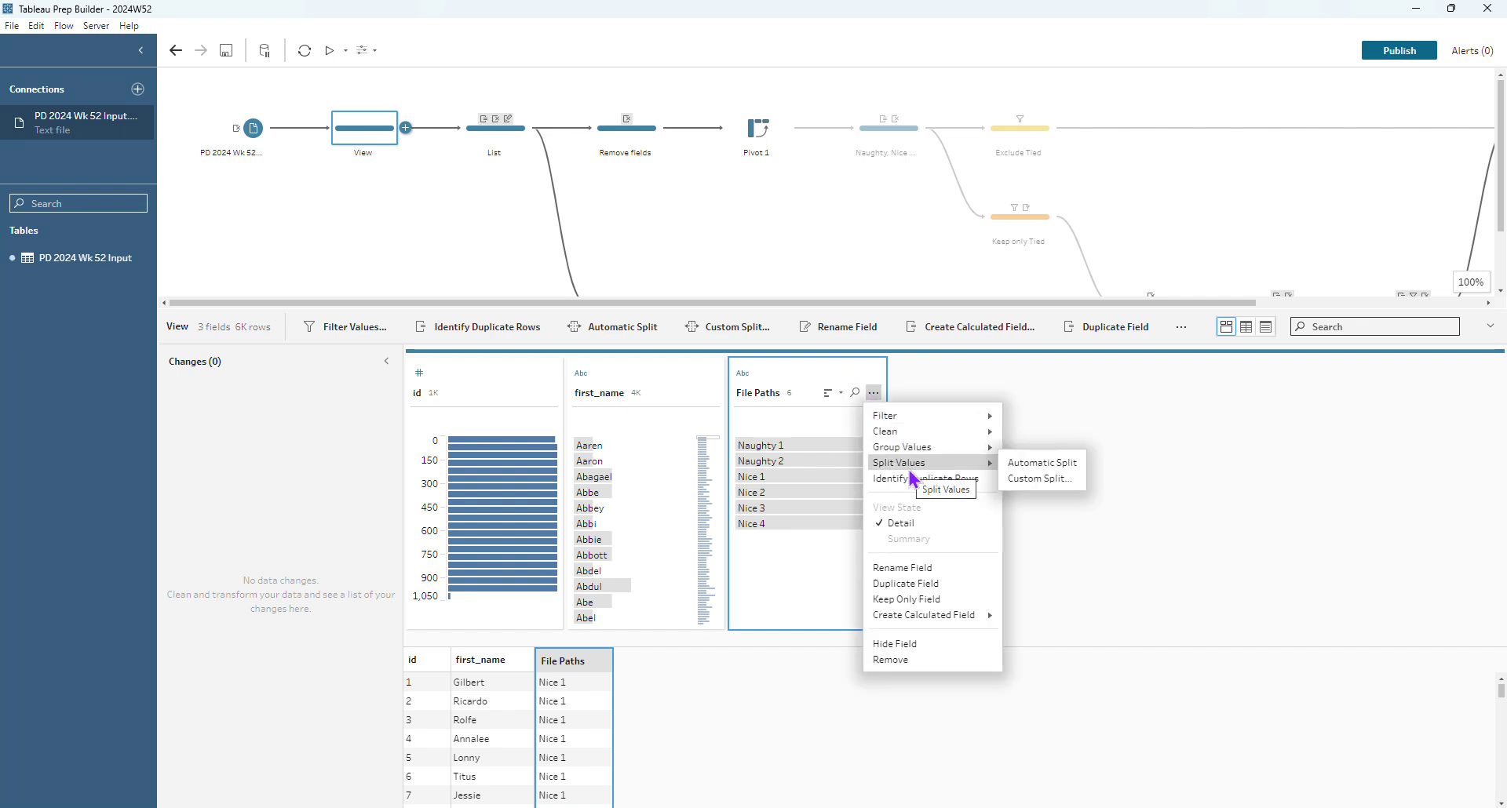
click(1037, 463)
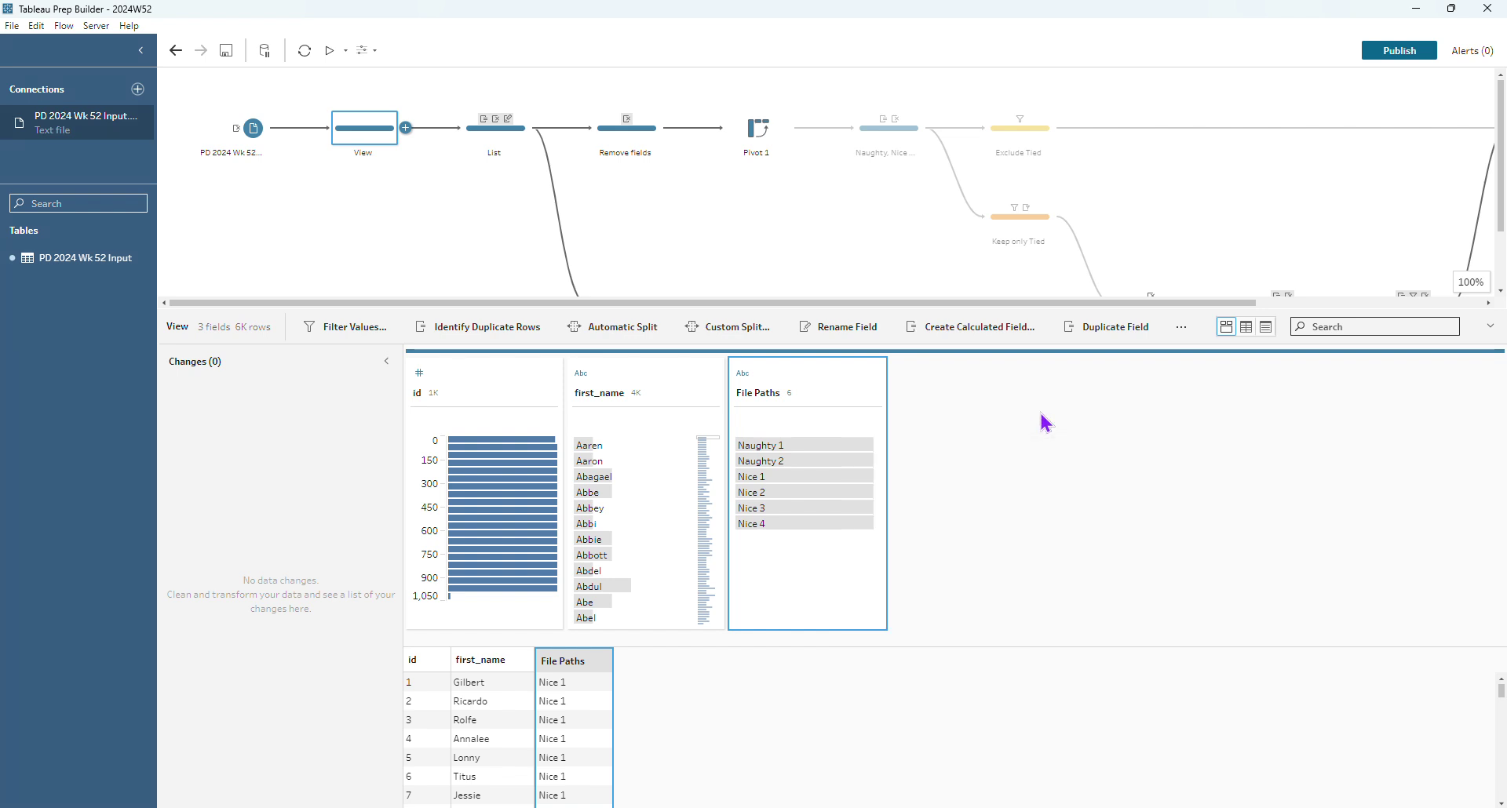
Examine the List step's recorded changes, covering both File Paths split calculations and the File Path Number rename.
click(493, 135)
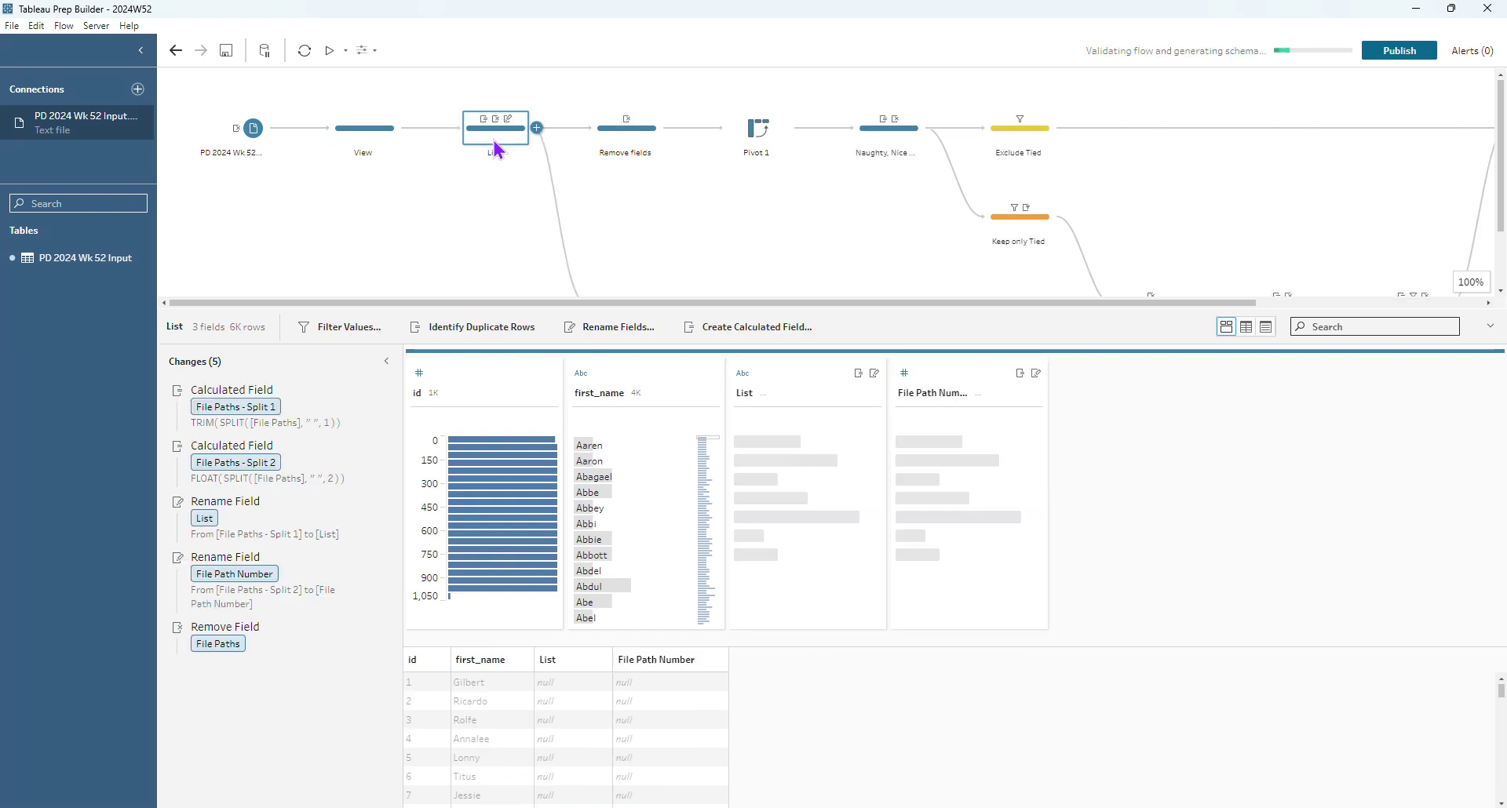
click(313, 419)
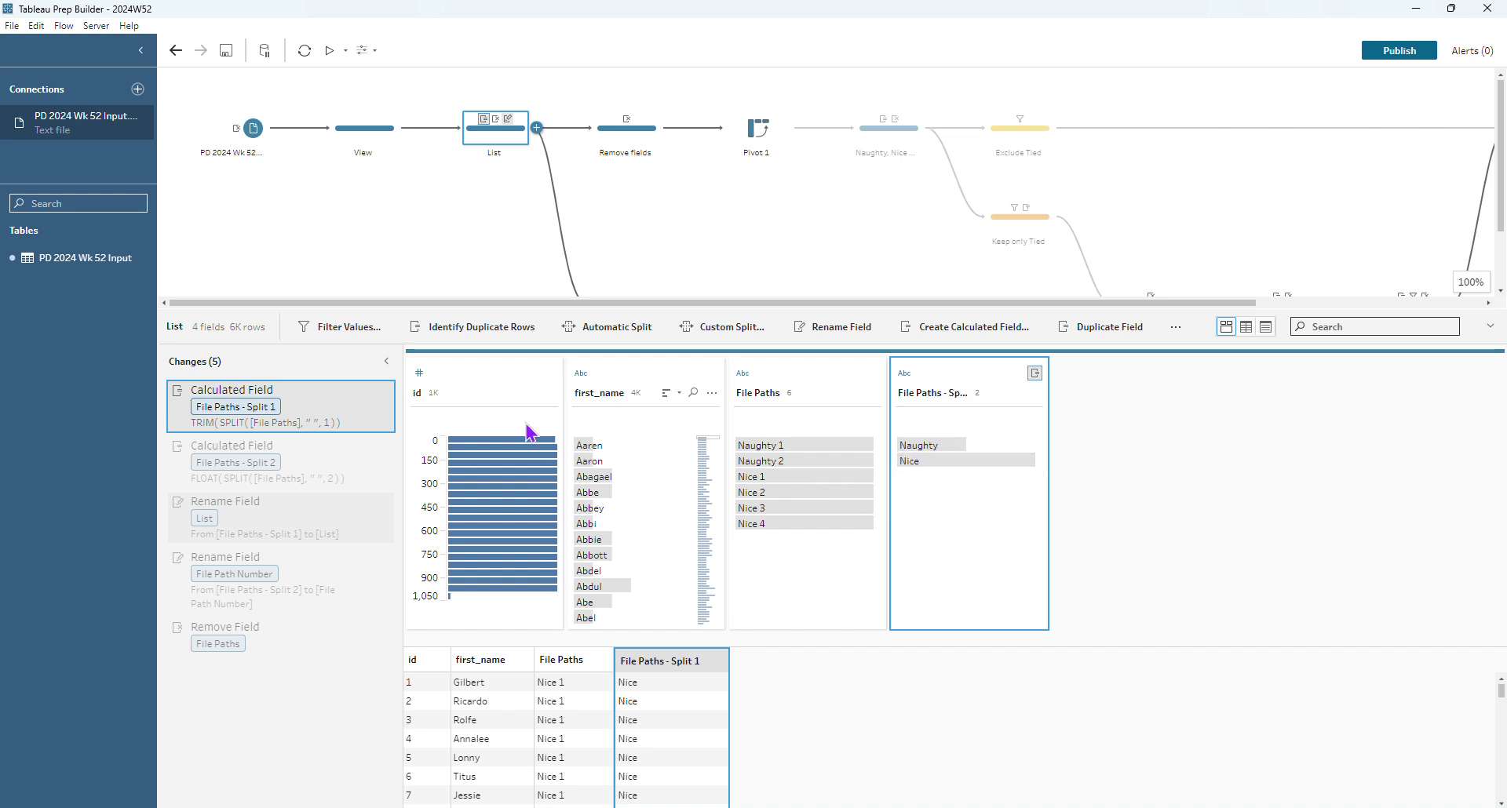
click(245, 475)
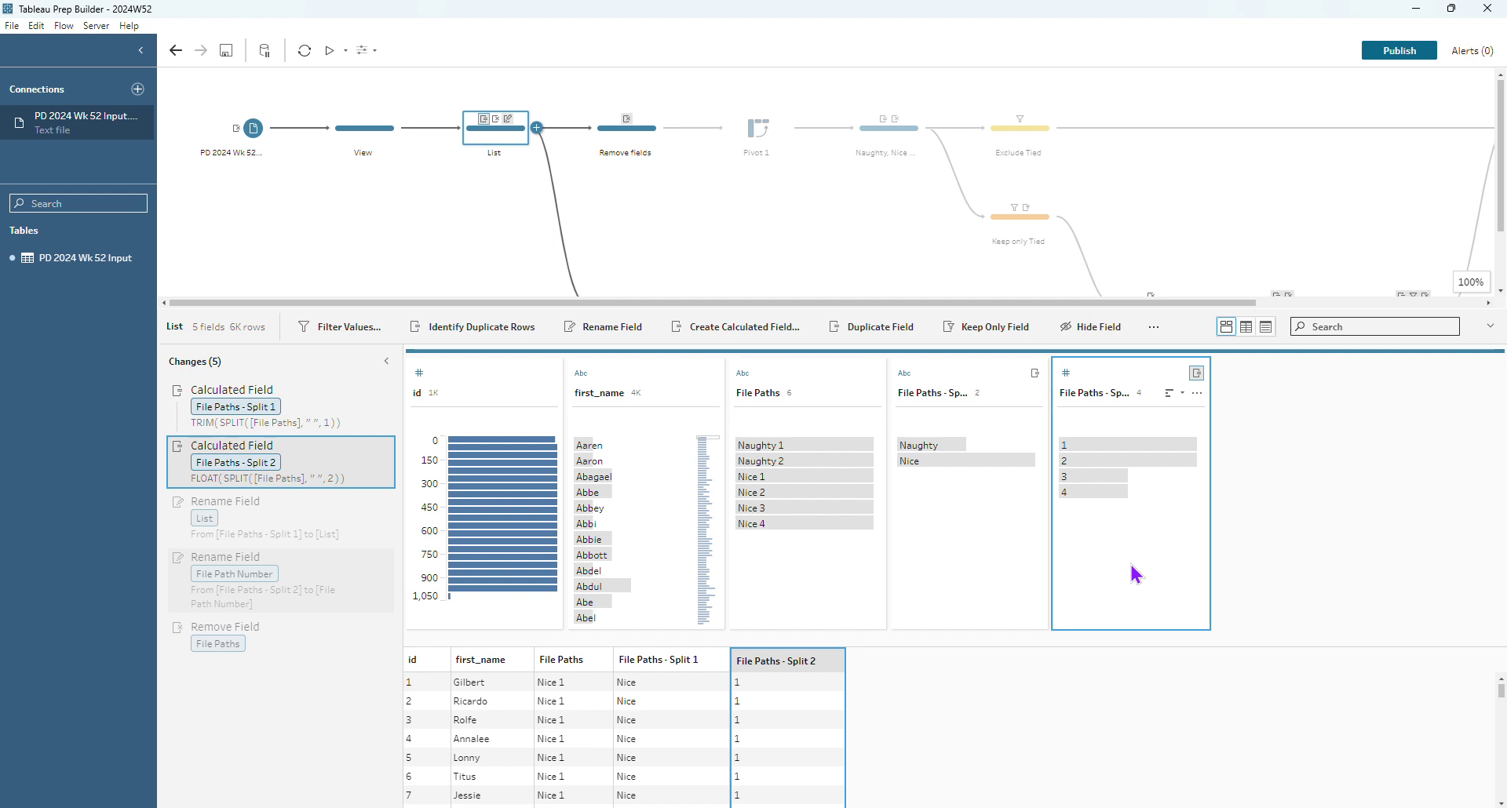
click(278, 601)
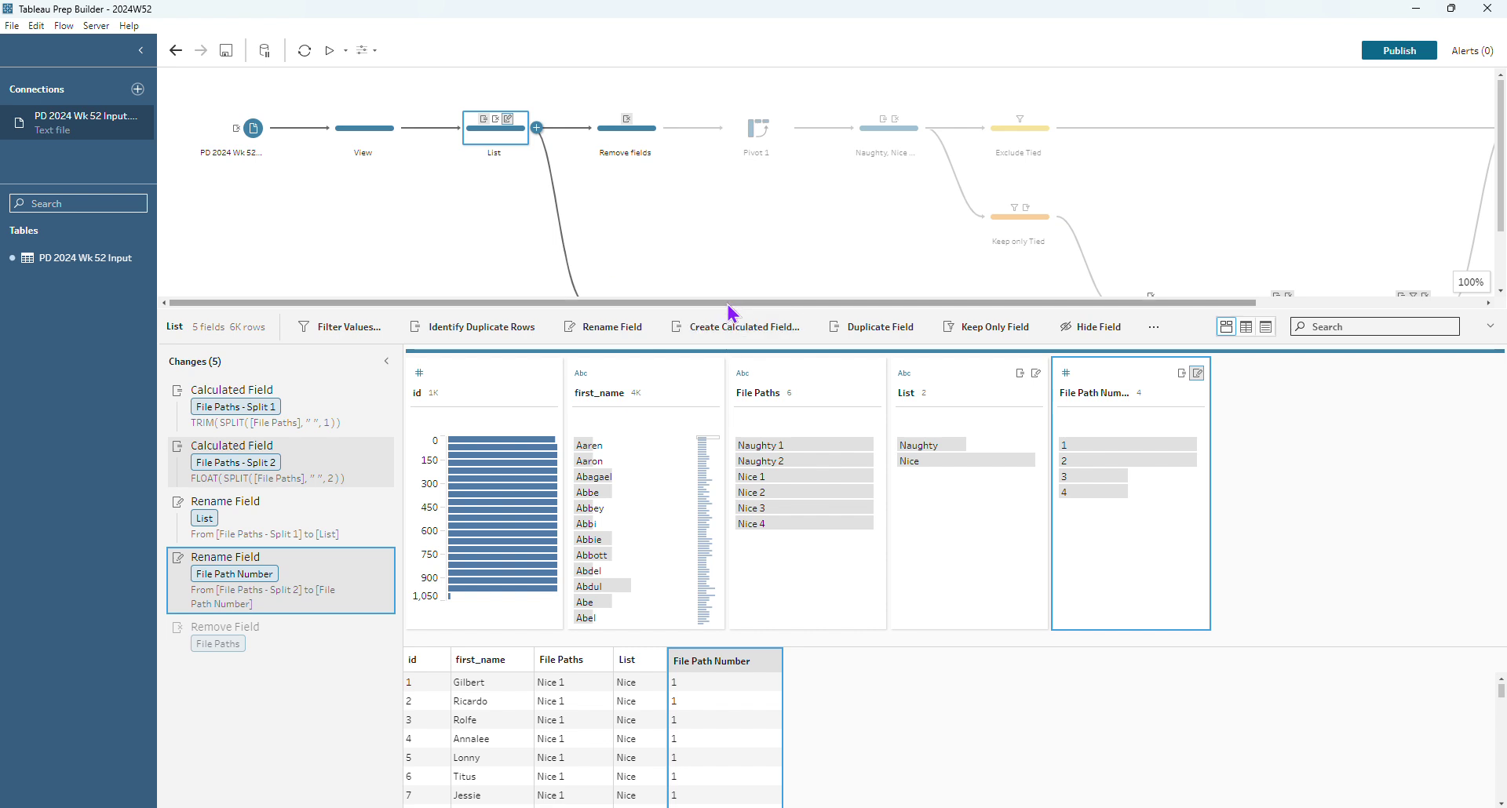
Examine the Remove fields step and the rows-to-columns configuration of the Pivot 1 step.
click(614, 142)
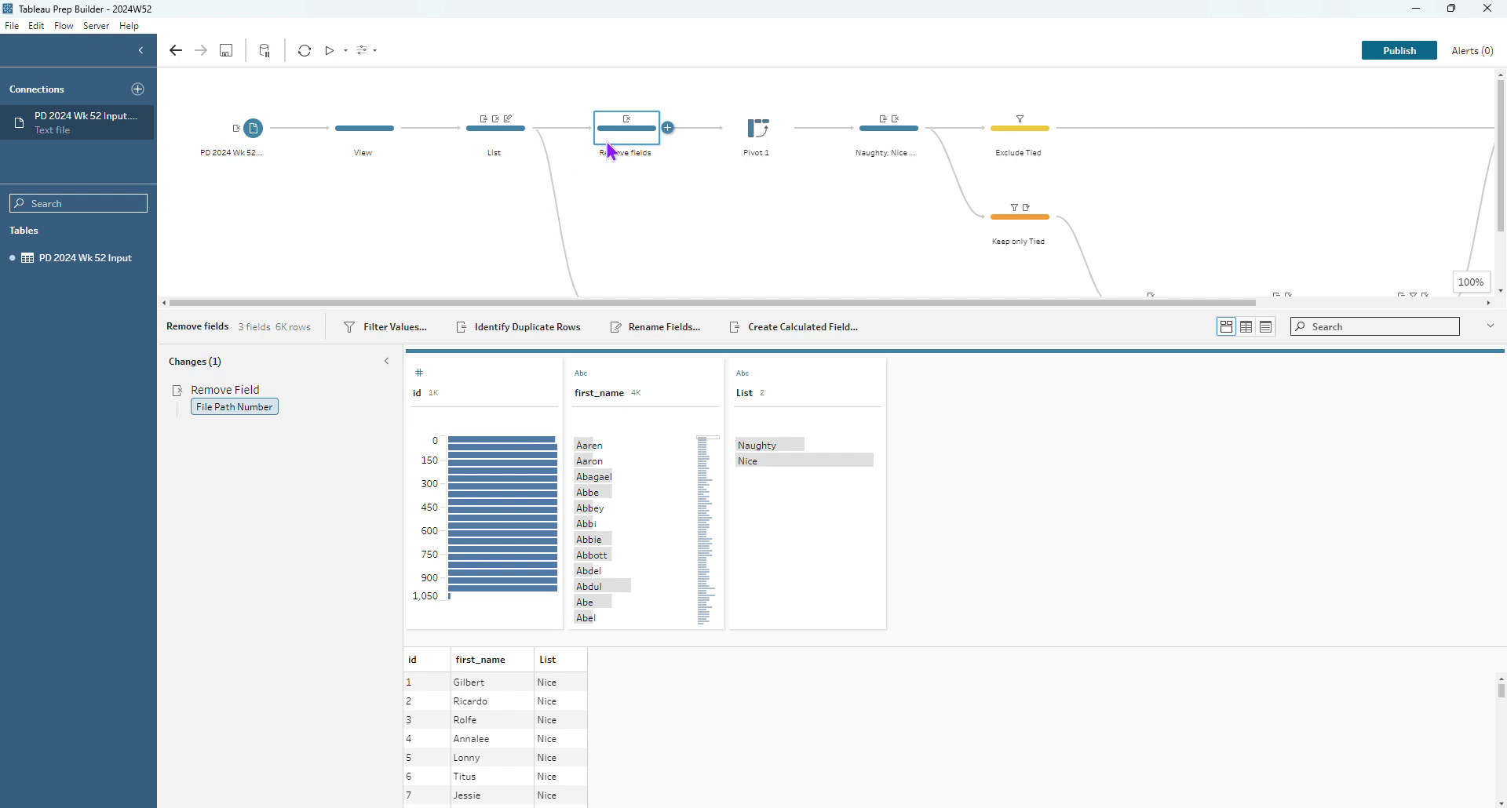
click(761, 132)
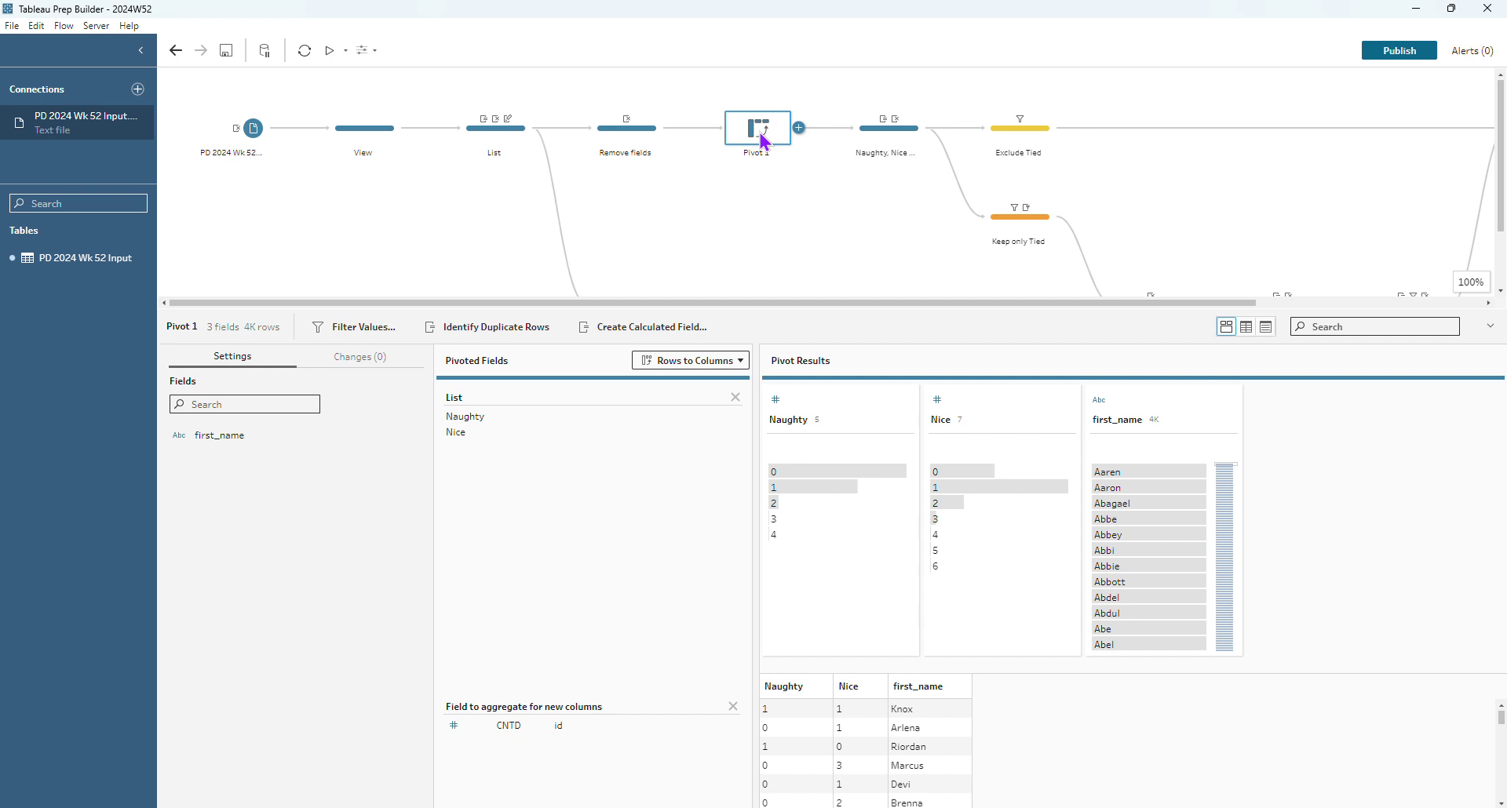
click(722, 363)
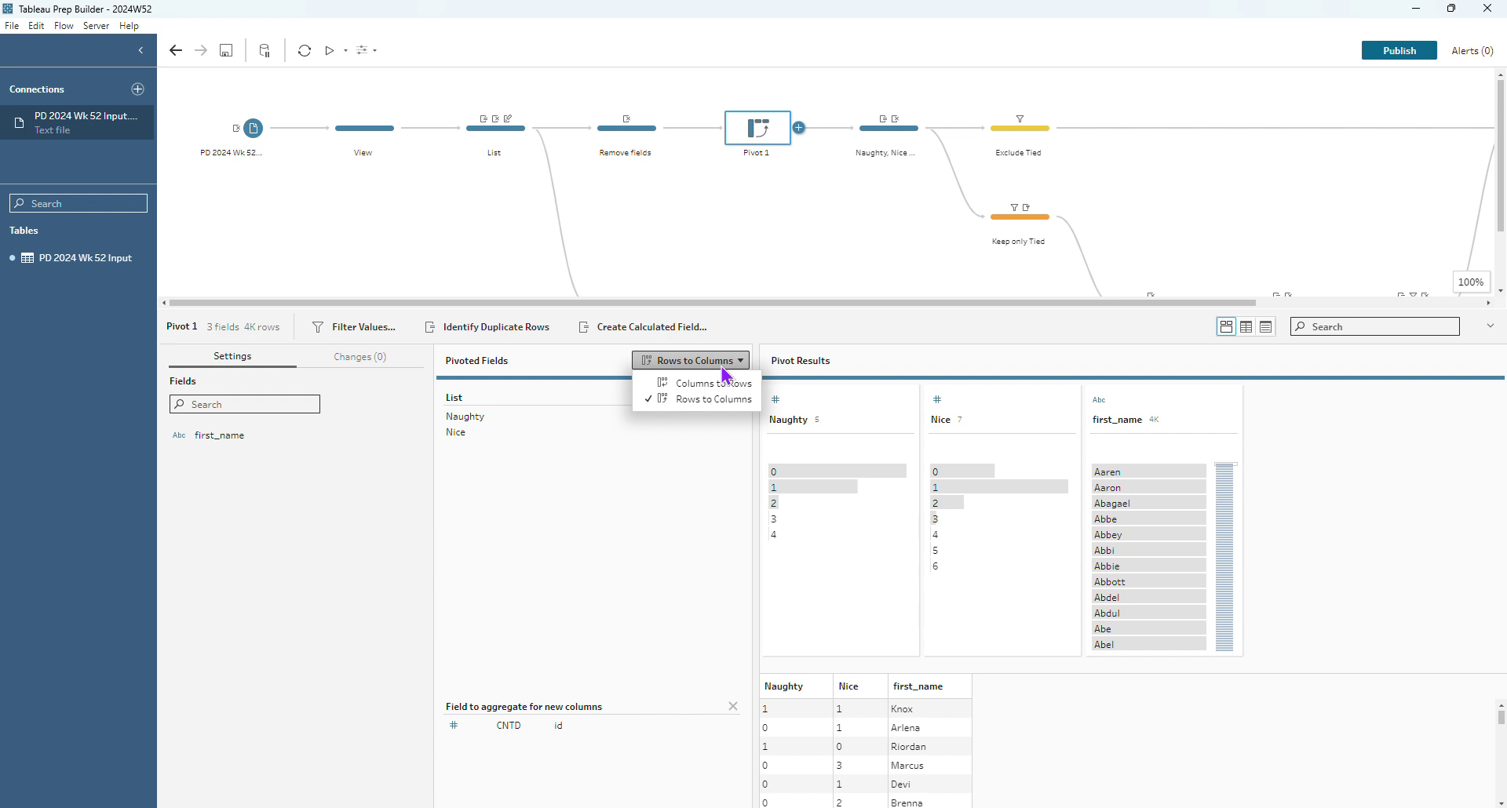
click(583, 375)
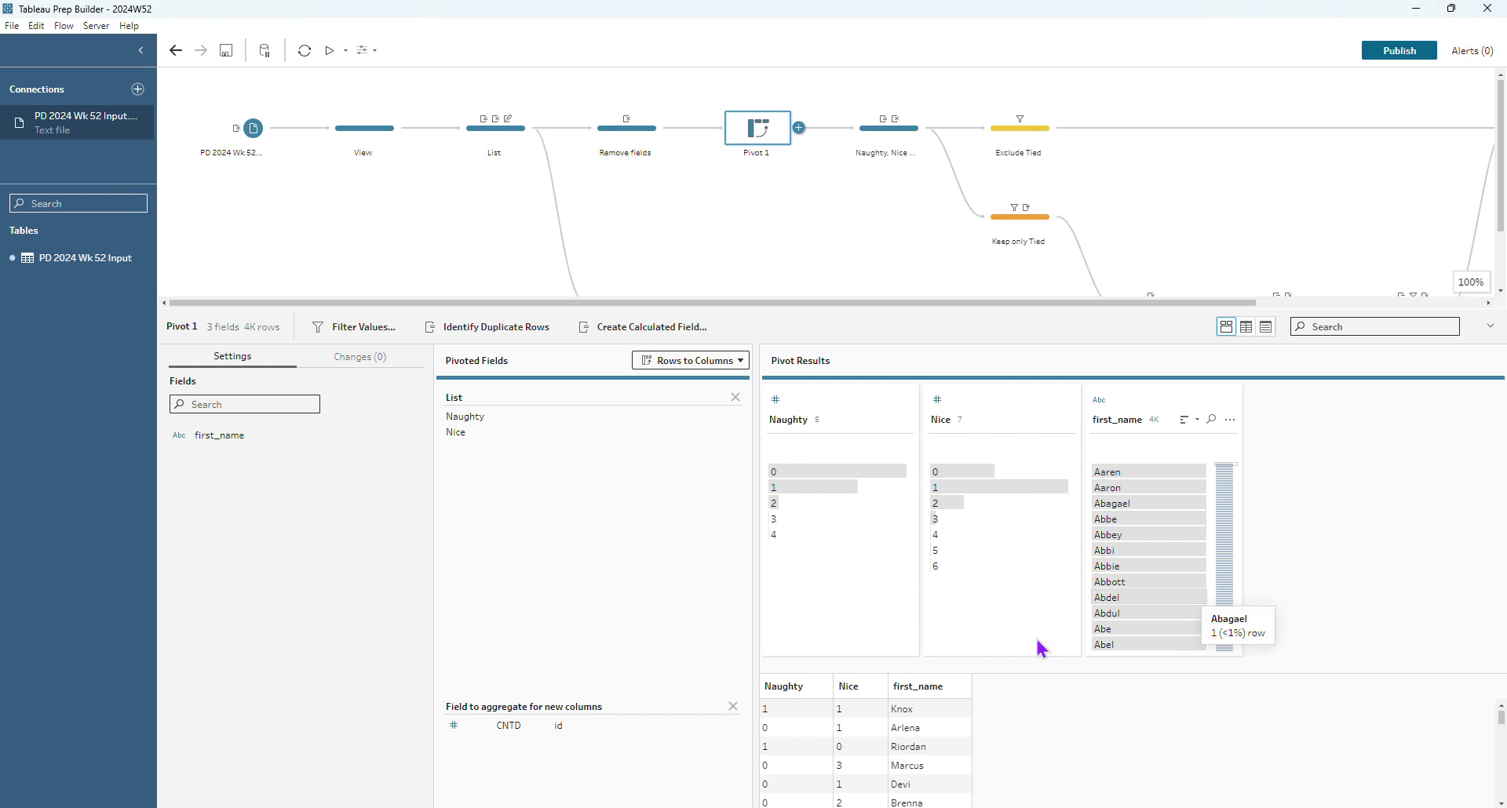
Review the Naughty, Nice or Tied calculation, save it as is, and highlight the Tied rows.
click(891, 141)
double_click(368, 404)
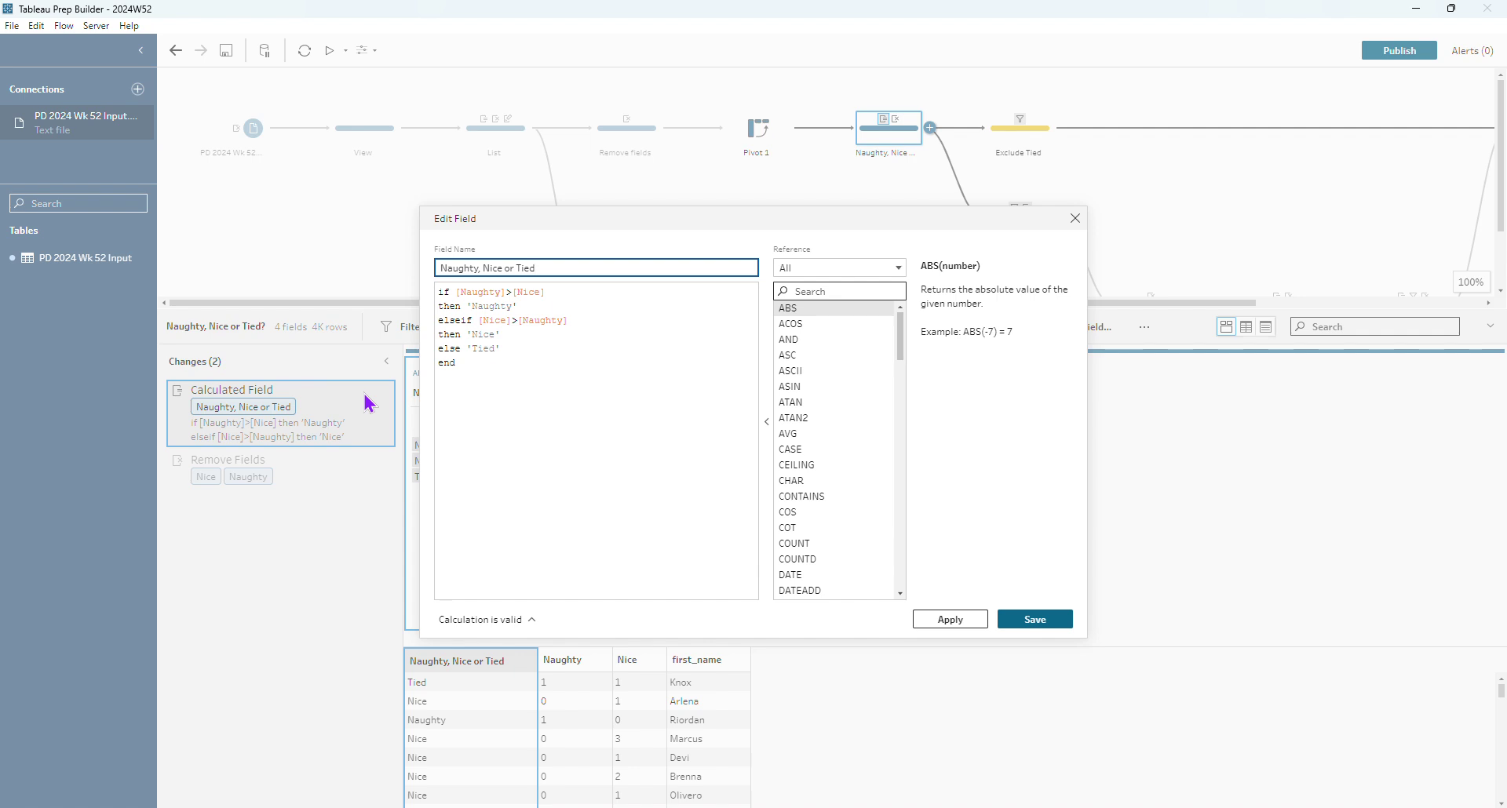
click(1048, 623)
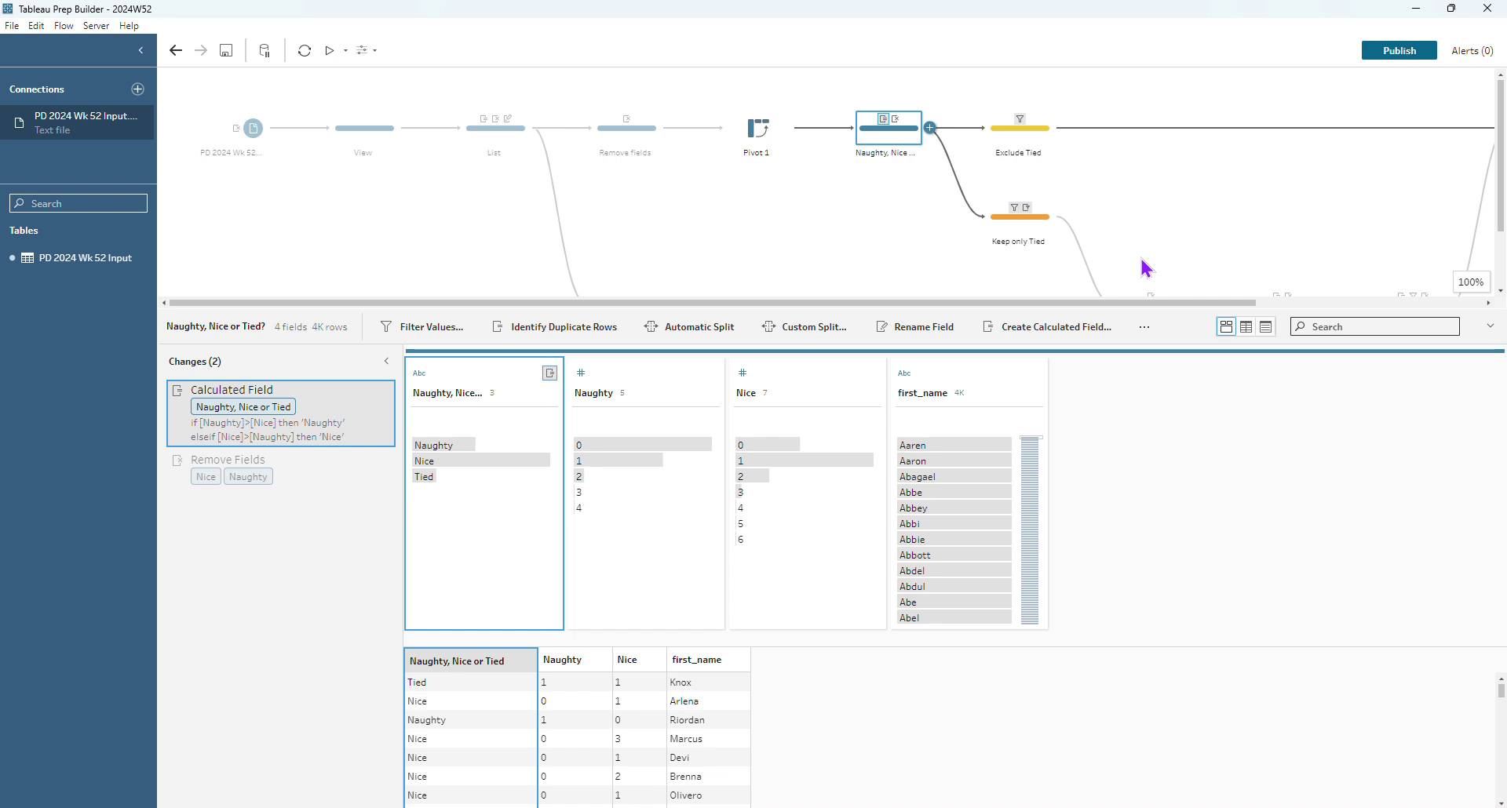
click(484, 480)
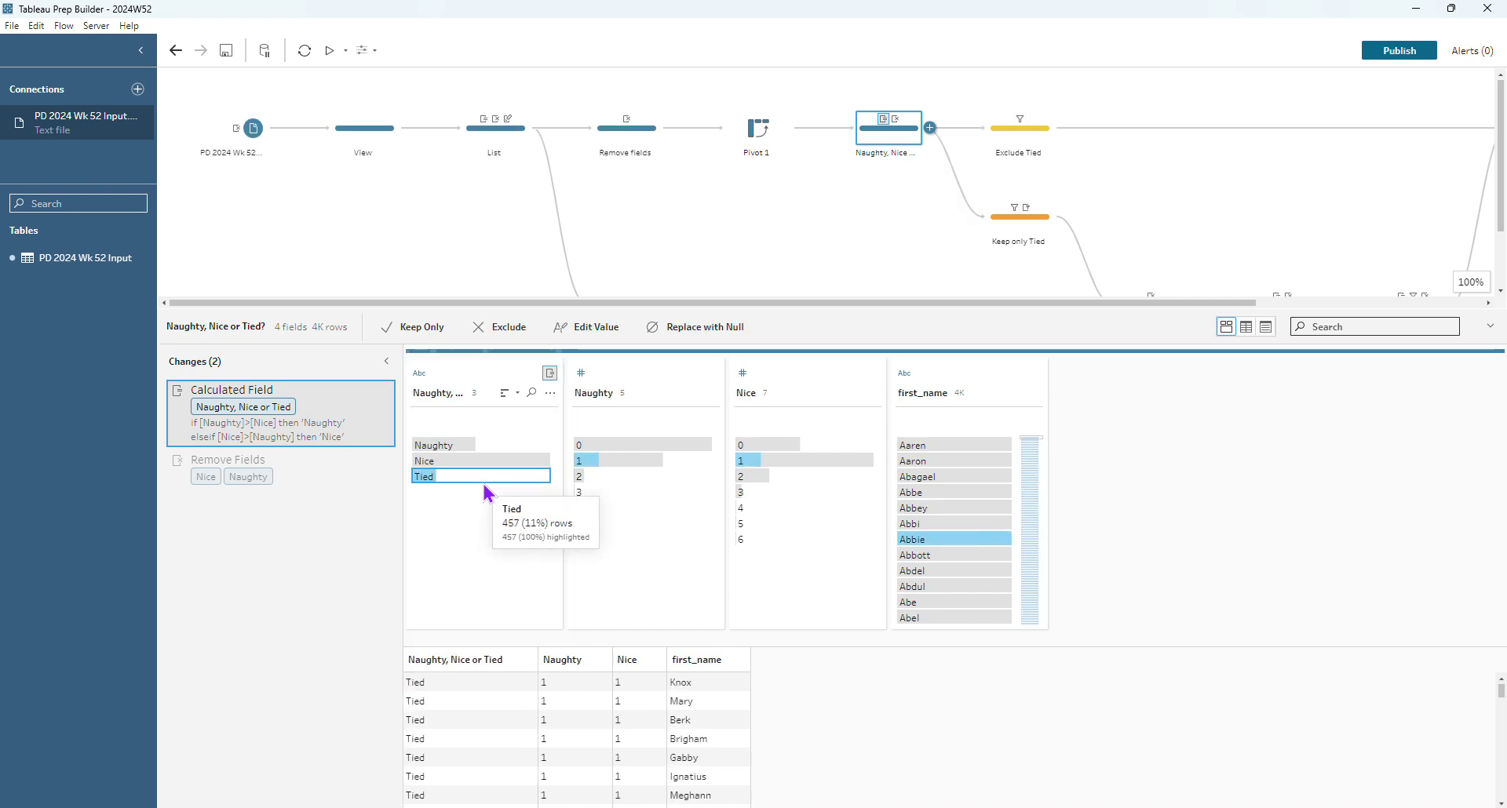
Examine the Keep only Tied step's filter and kept field, and where its branch leads in the flow.
click(1016, 224)
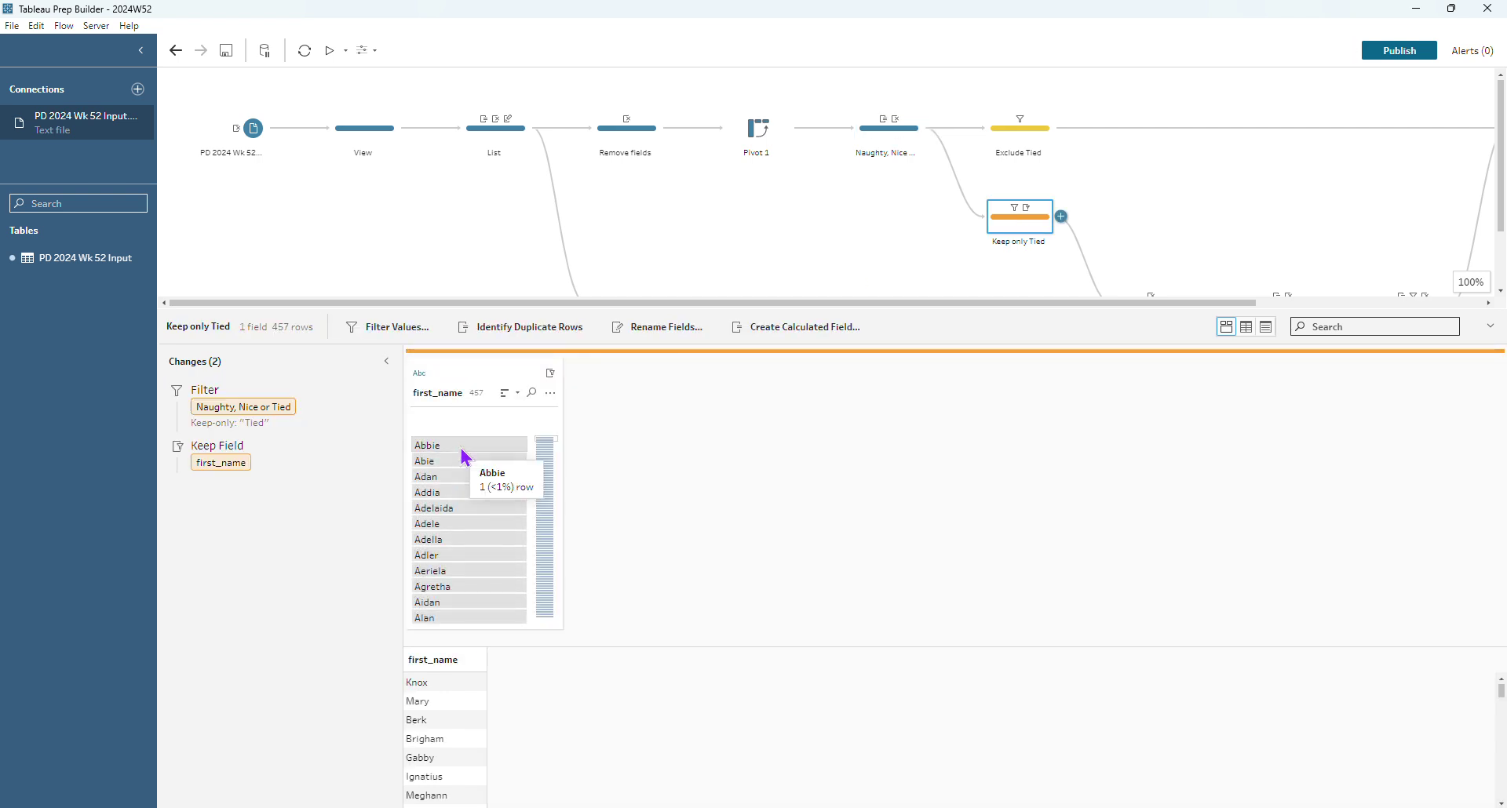
scroll(1251, 252, down, 2)
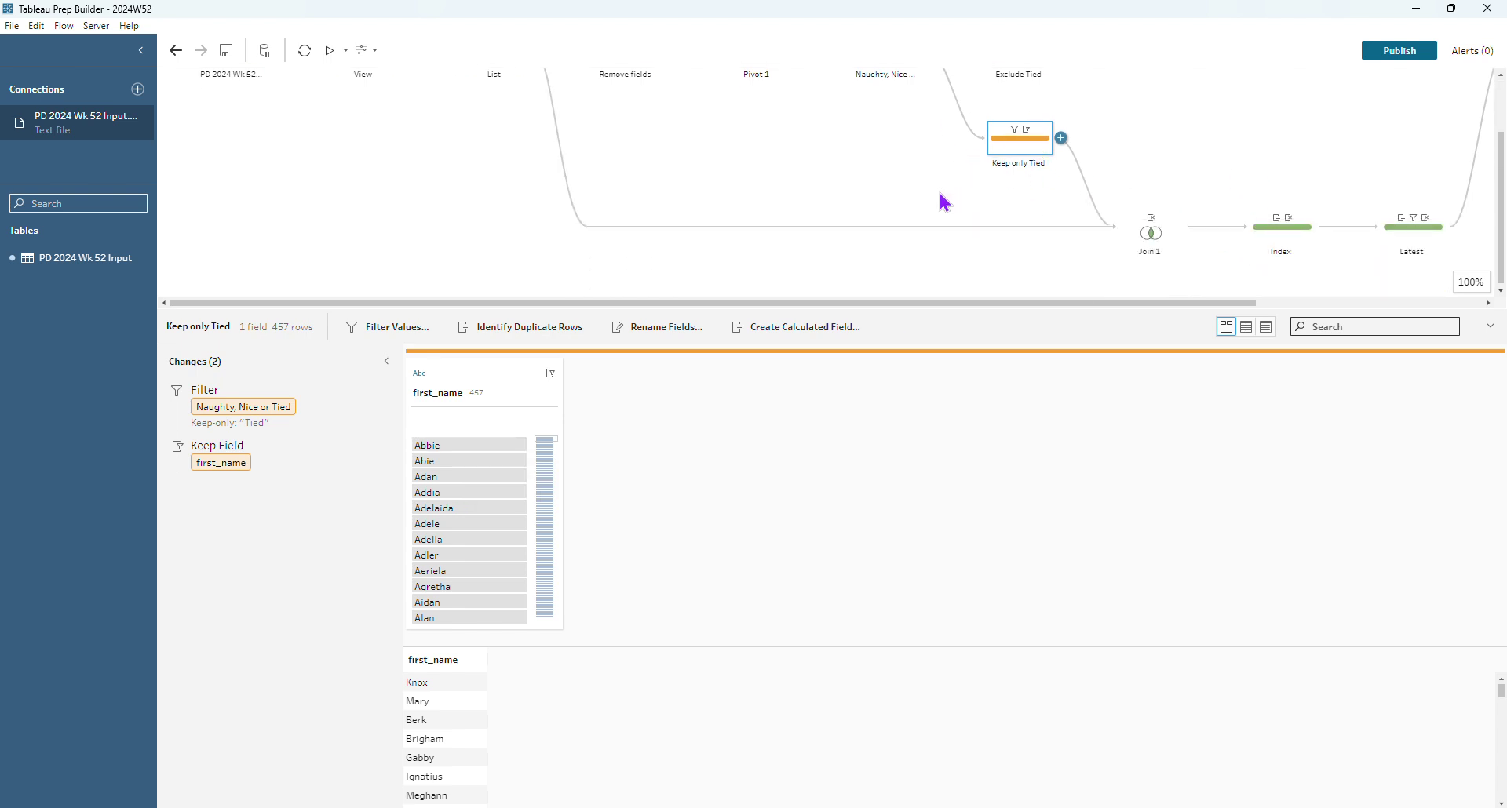
scroll(942, 199, up, 2)
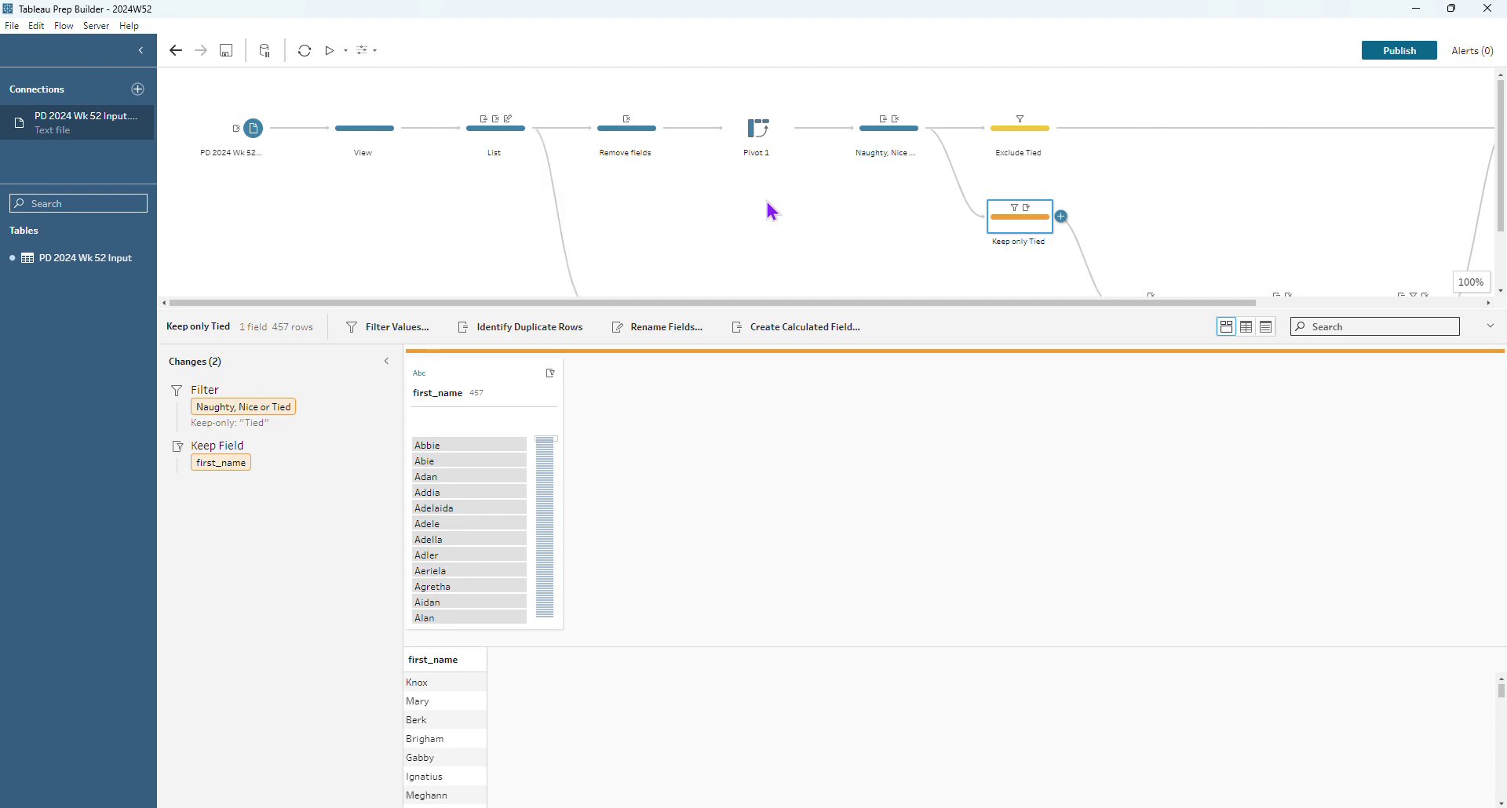
Examine the Join 1 step's join clause, join type and summary of join results.
scroll(798, 235, down, 2)
click(1146, 237)
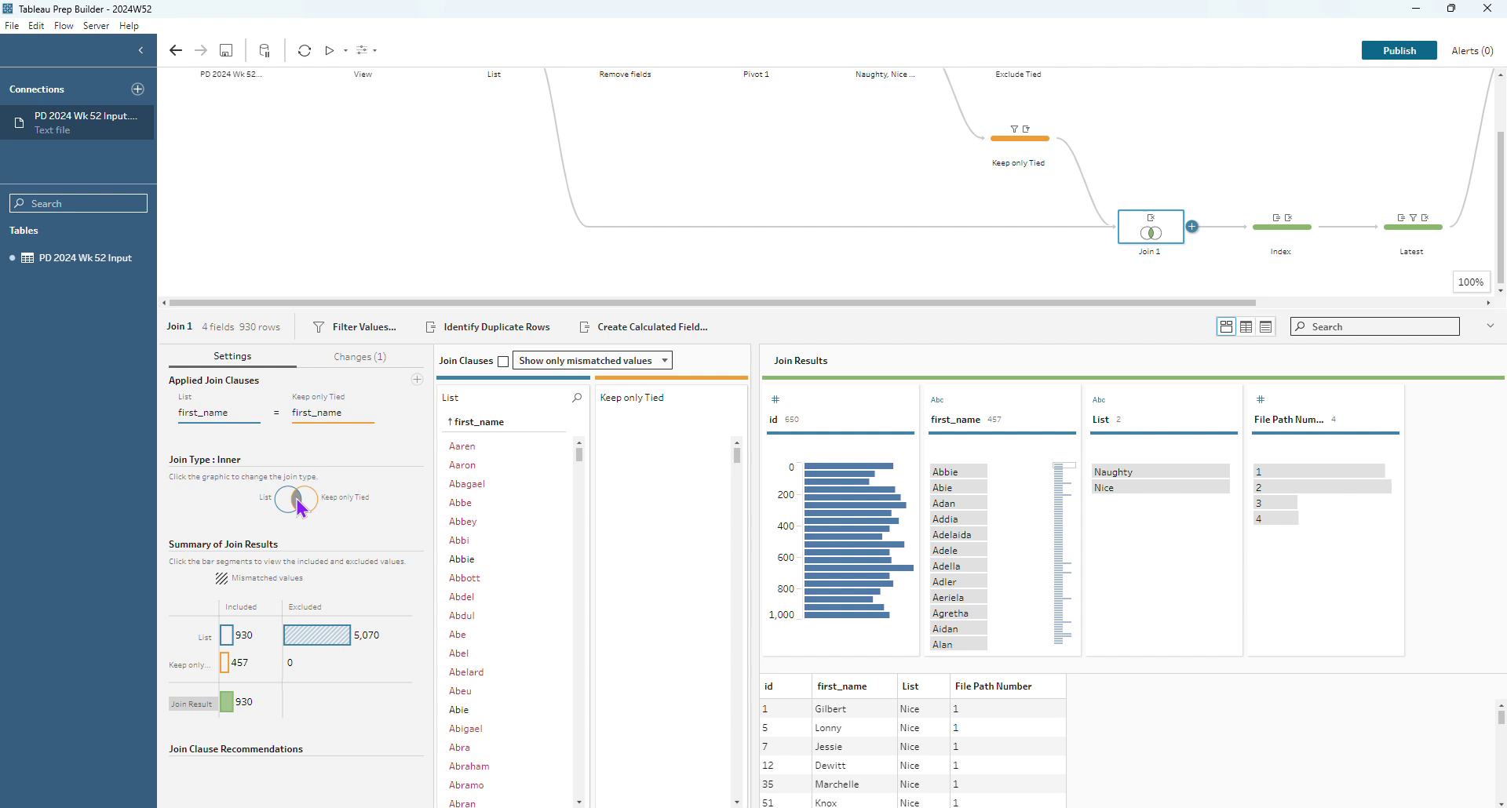
mouse_move(330, 646)
Inspect the Index calculated field in the Index step, and trace its source fields back to the List step.
click(1279, 247)
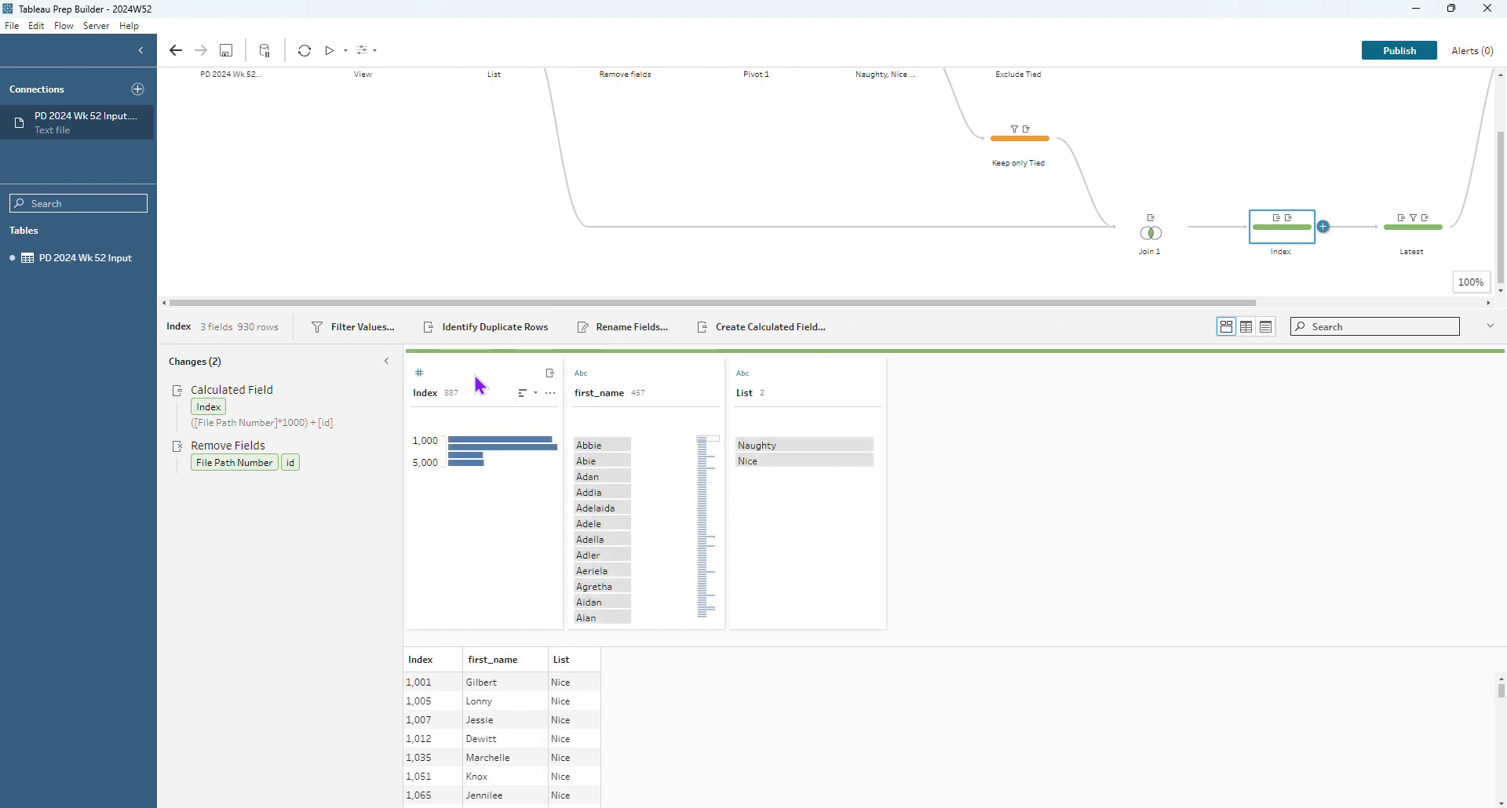
click(357, 391)
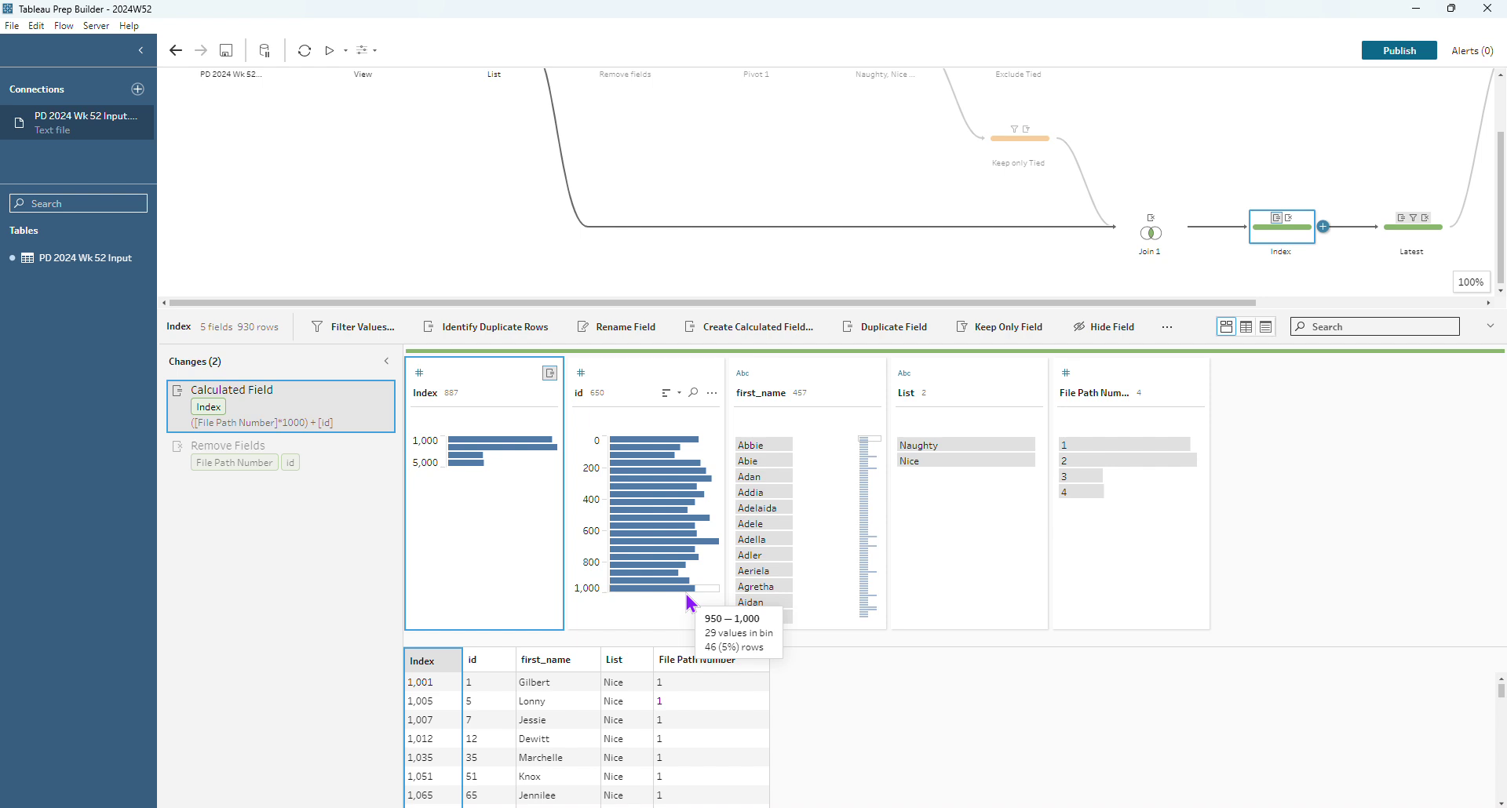
scroll(867, 158, up, 2)
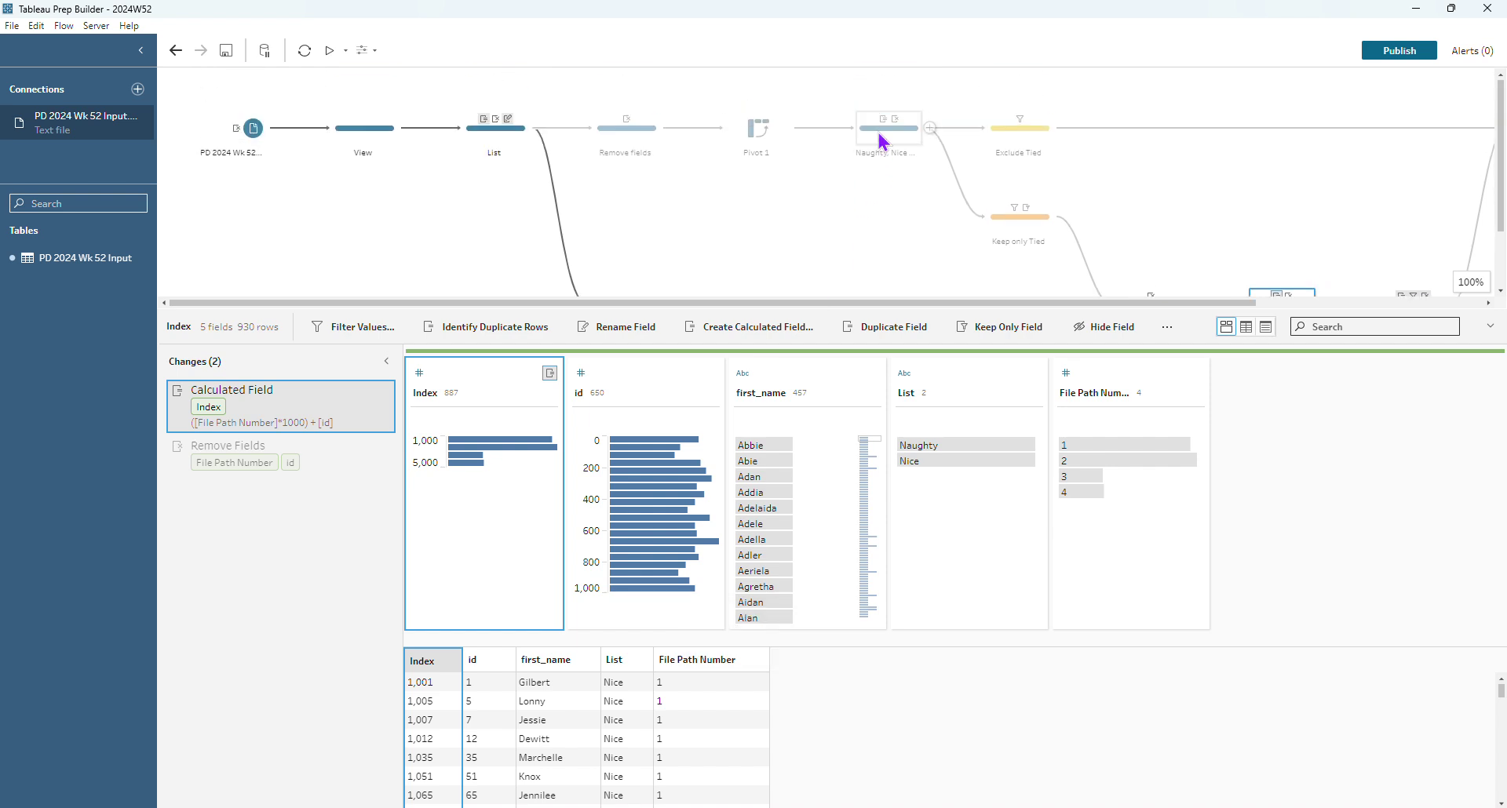
click(488, 135)
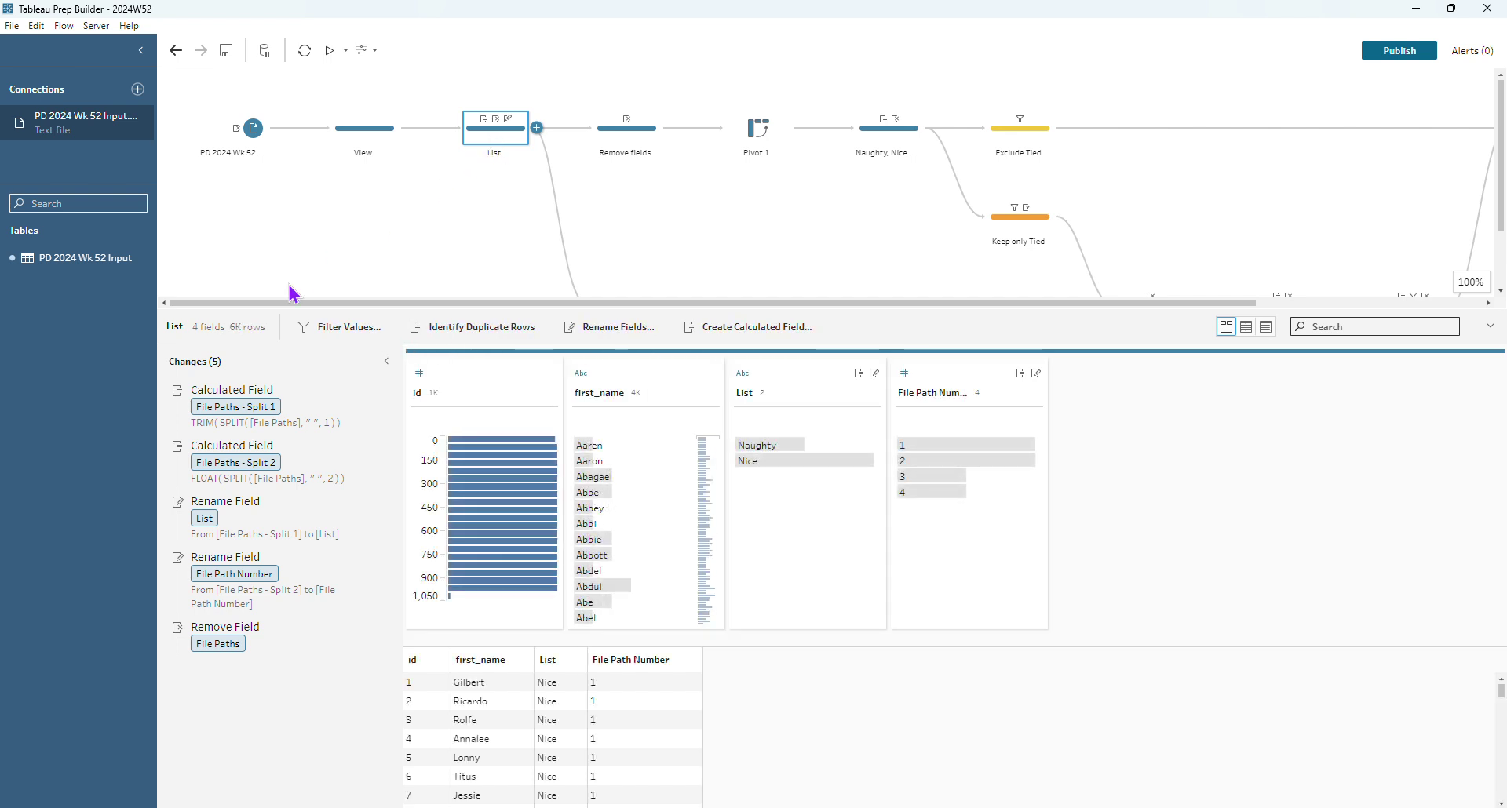
Open the Index step's calculated field formula for review and close it without changes.
scroll(1020, 219, down, 1)
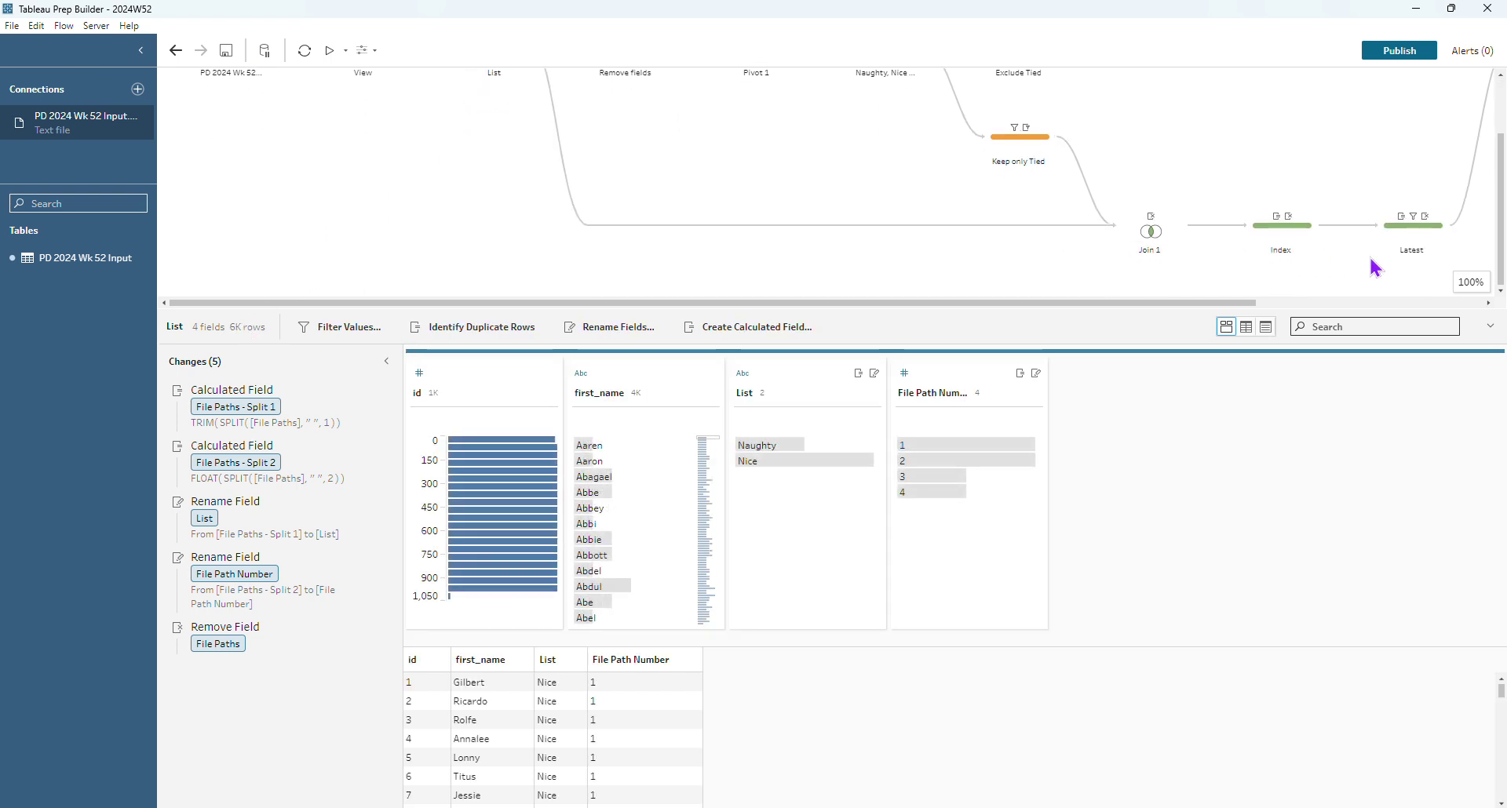
click(1282, 234)
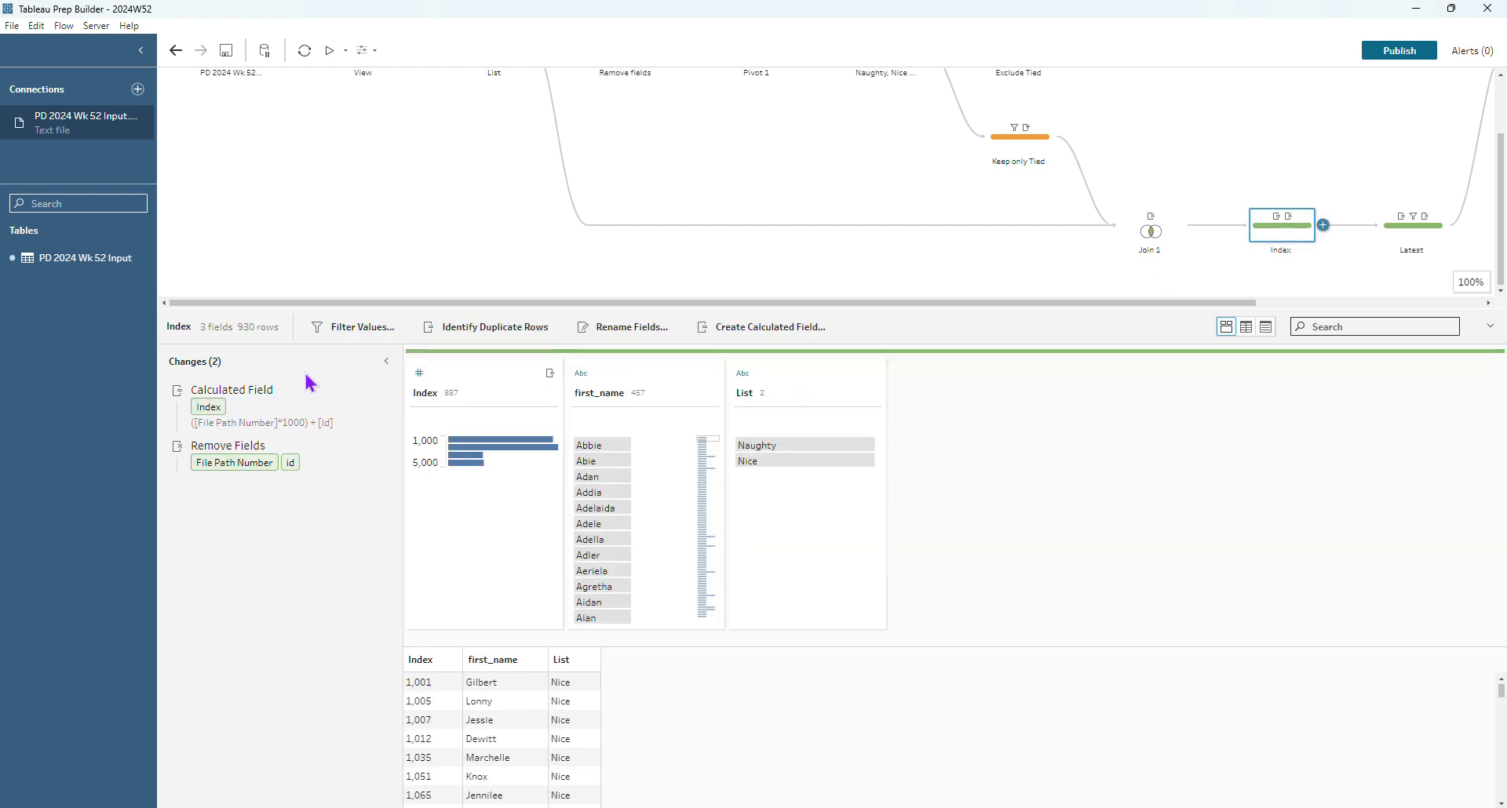
click(318, 397)
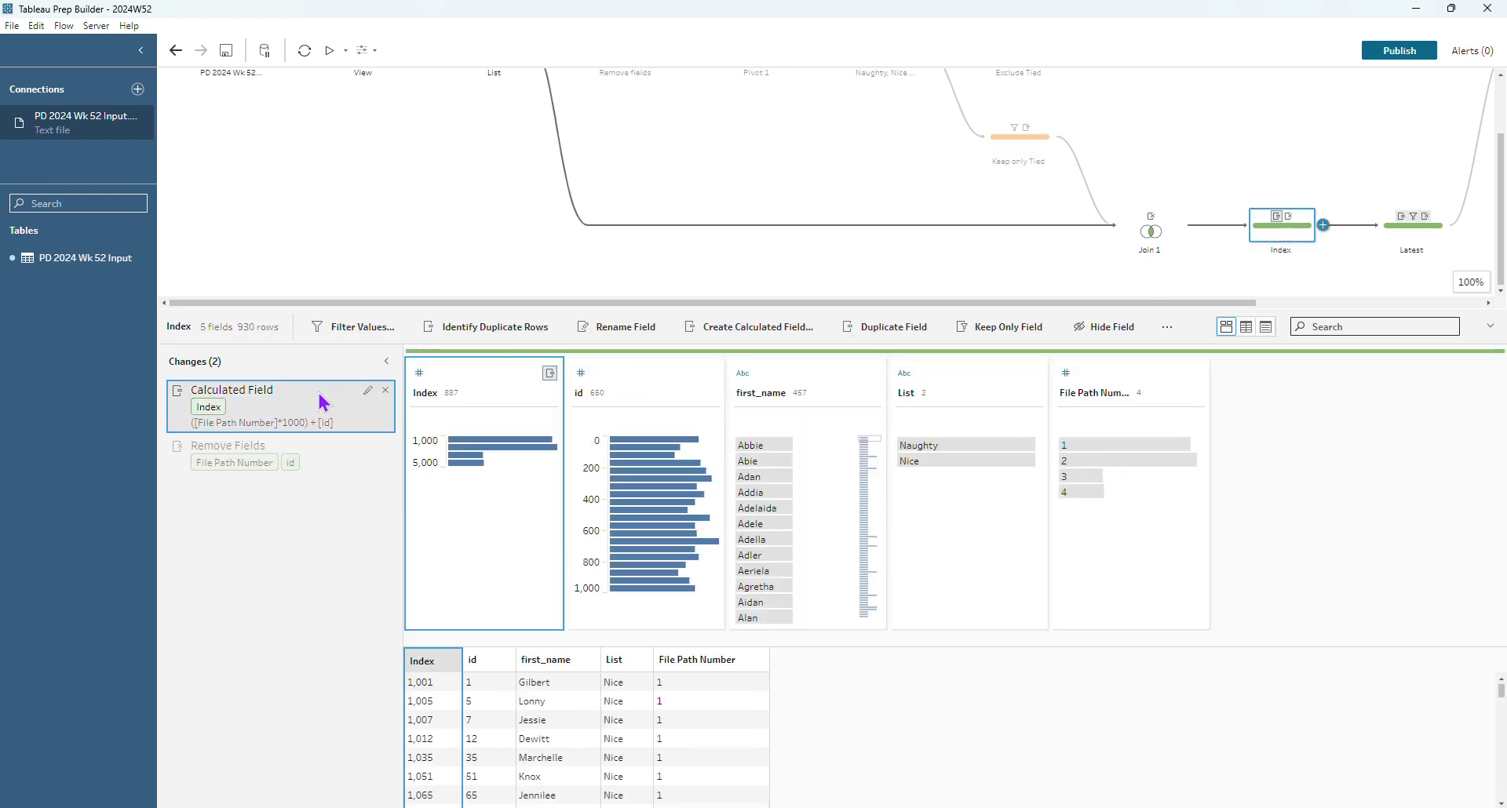
click(368, 392)
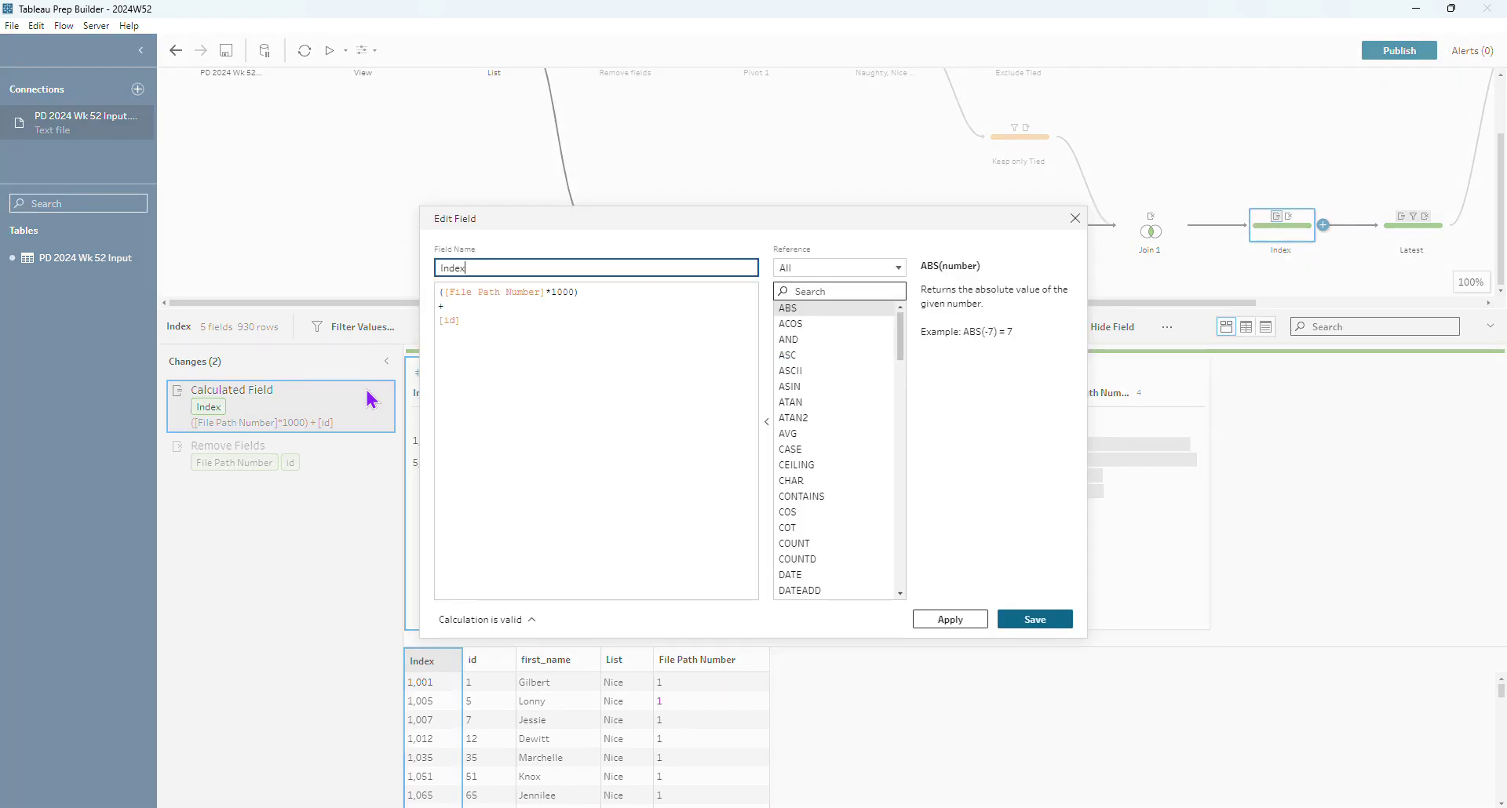
click(613, 296)
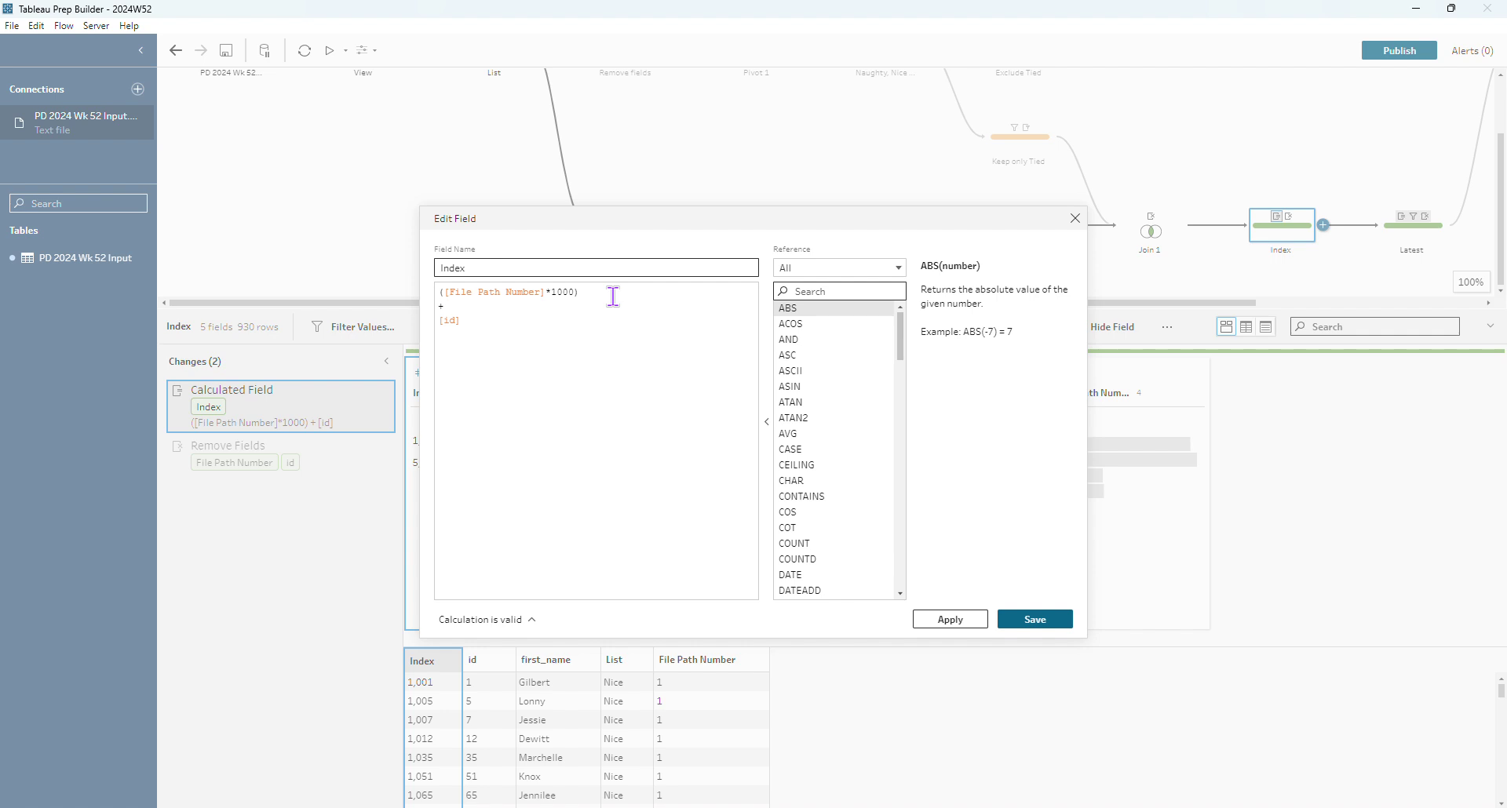
click(1074, 219)
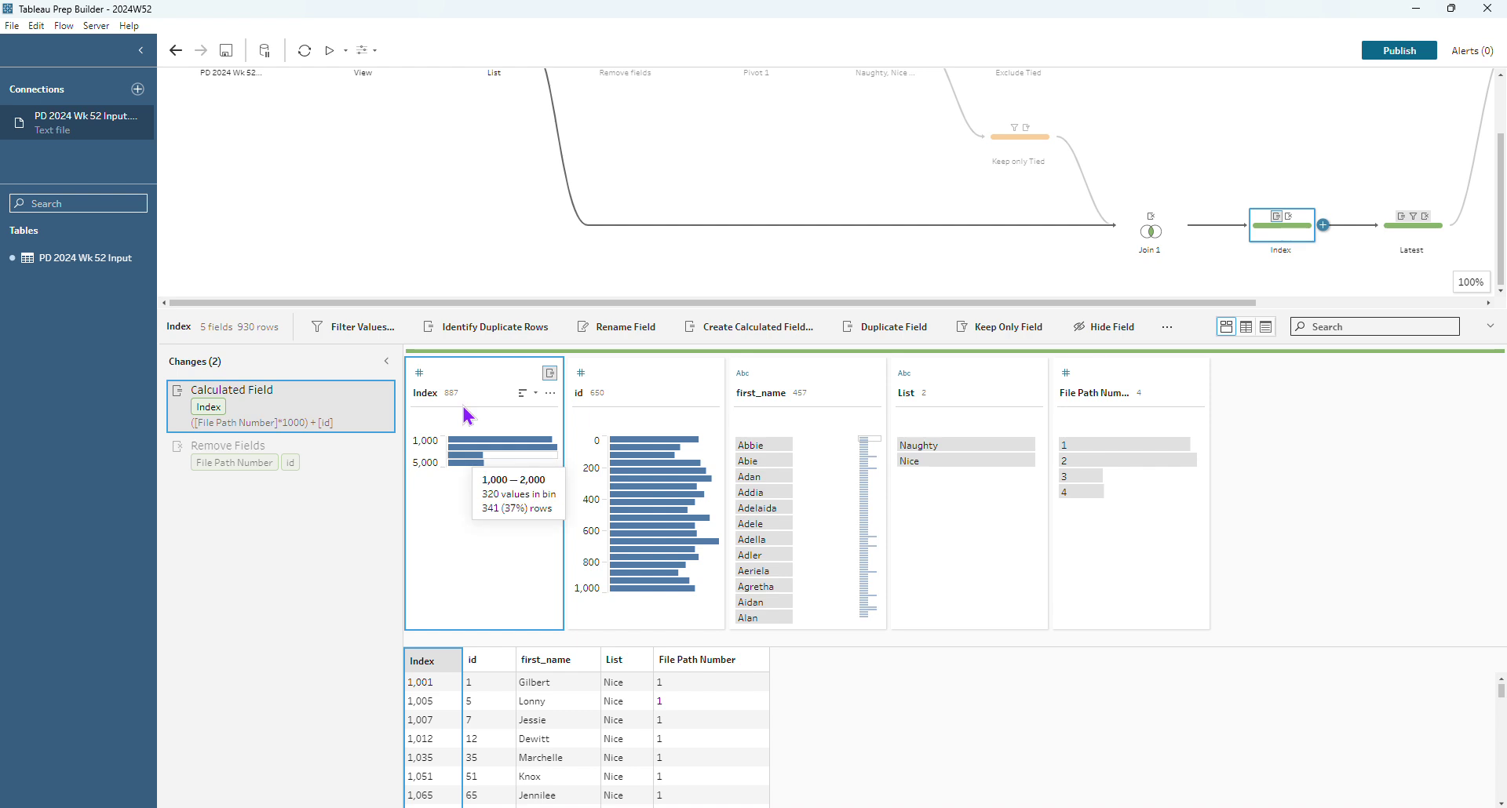
Switch the Index field to the Detail view, highlight the rows for index 1,143, and clear the highlight.
click(550, 393)
click(579, 523)
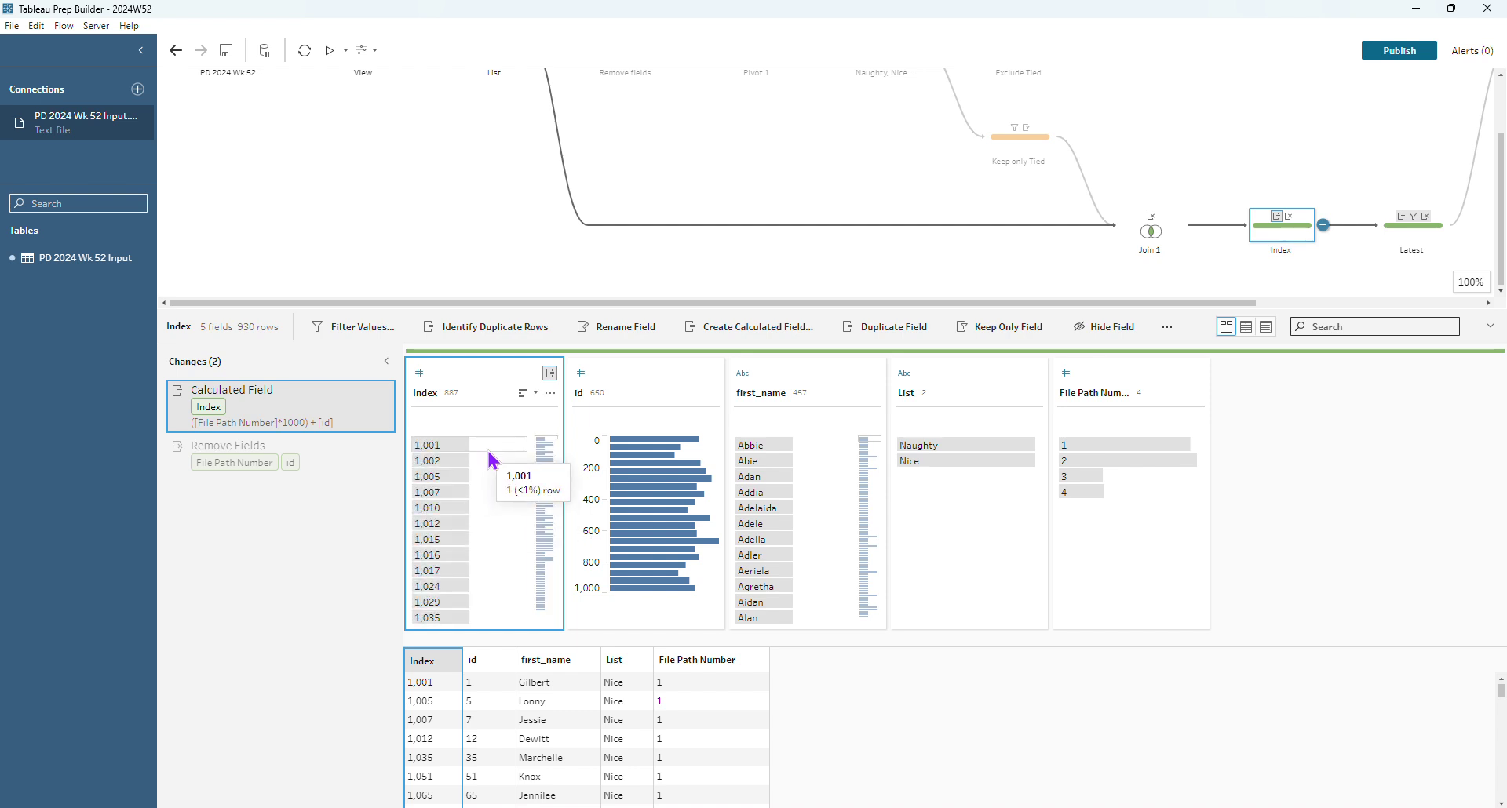
click(551, 454)
click(475, 587)
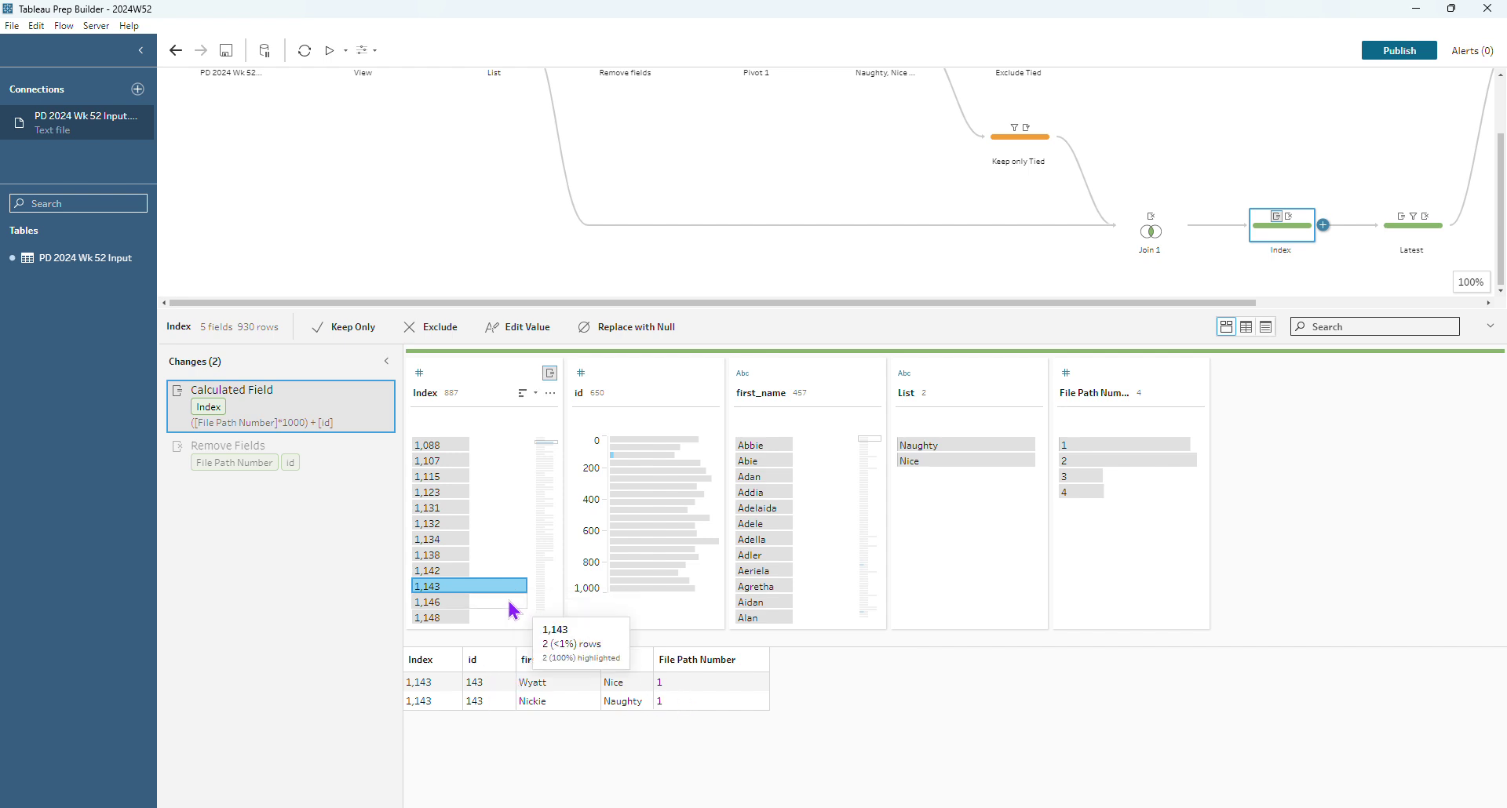
click(486, 590)
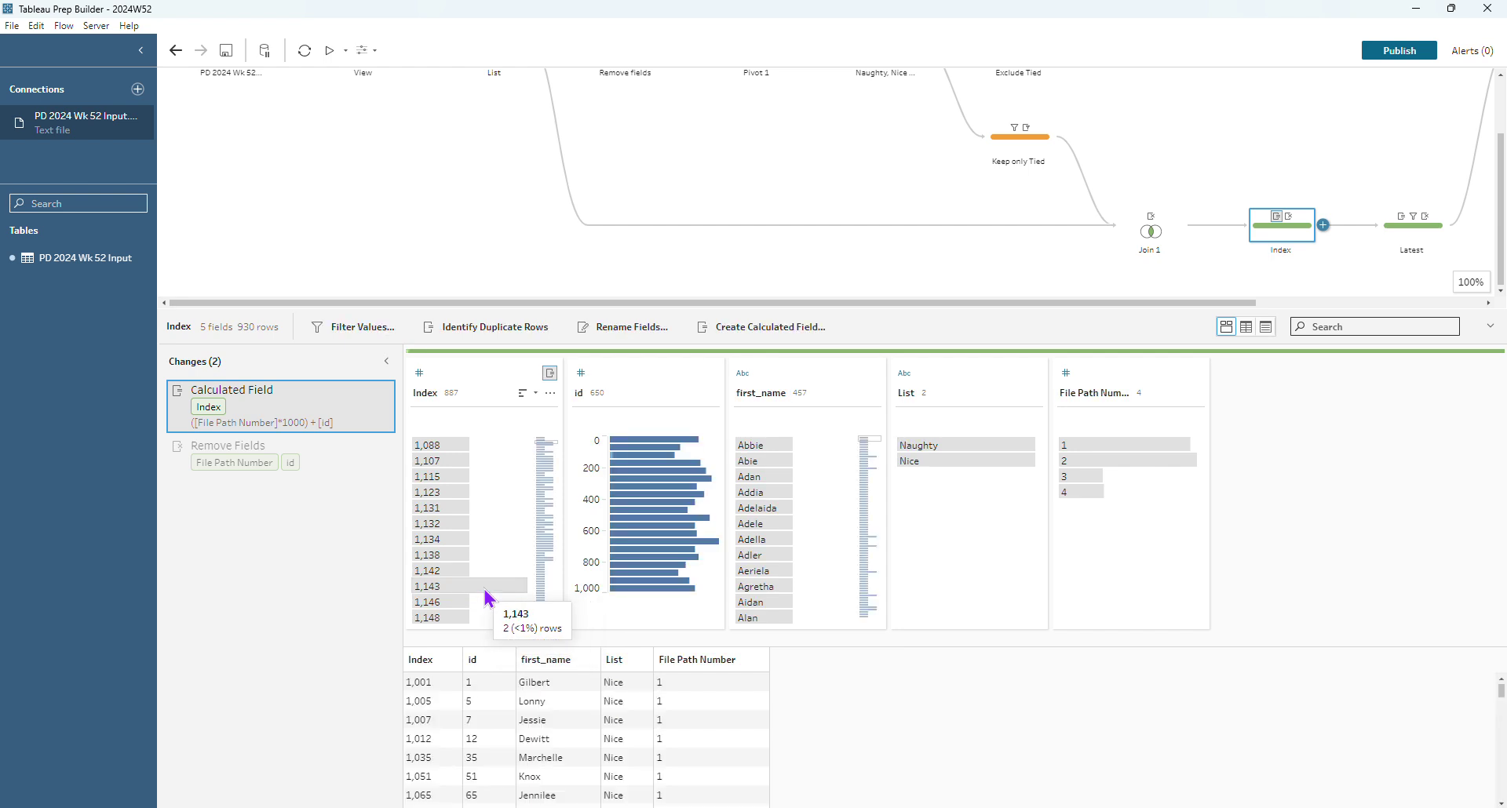
Review the Index step's removal of the File Path Number and id fields, and open the Latest step.
click(289, 462)
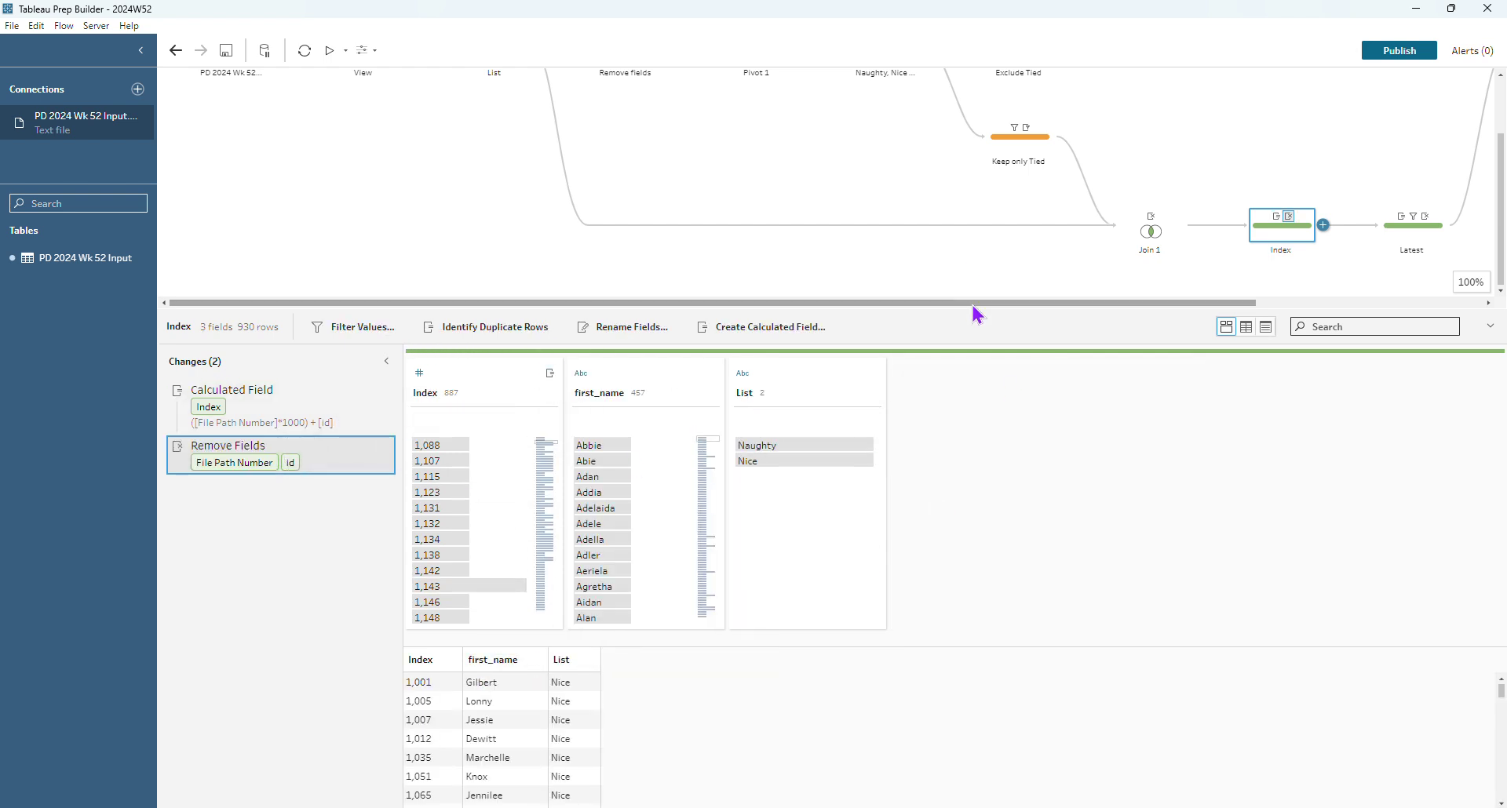
drag(972, 304, 1143, 357)
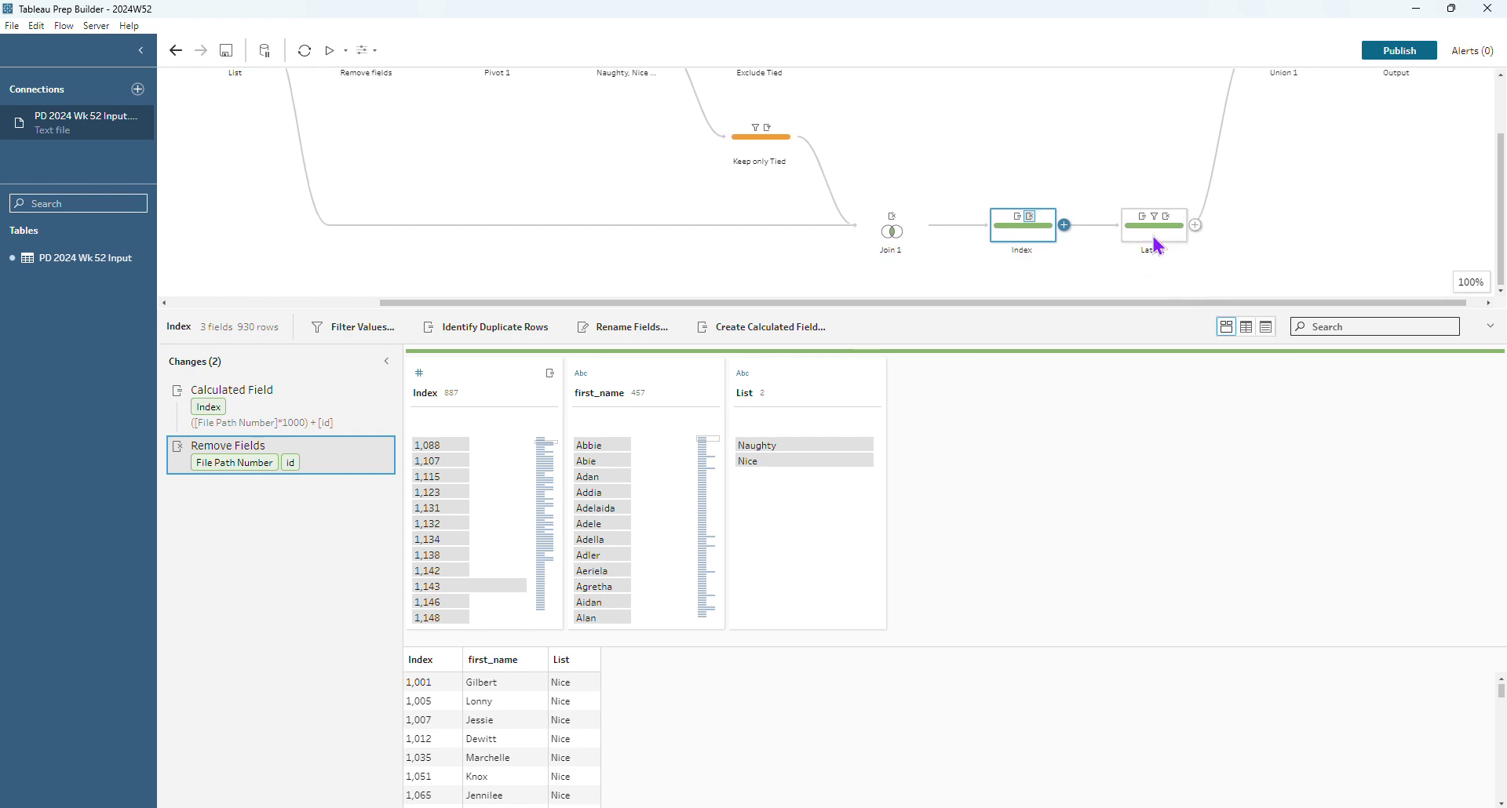
click(1157, 246)
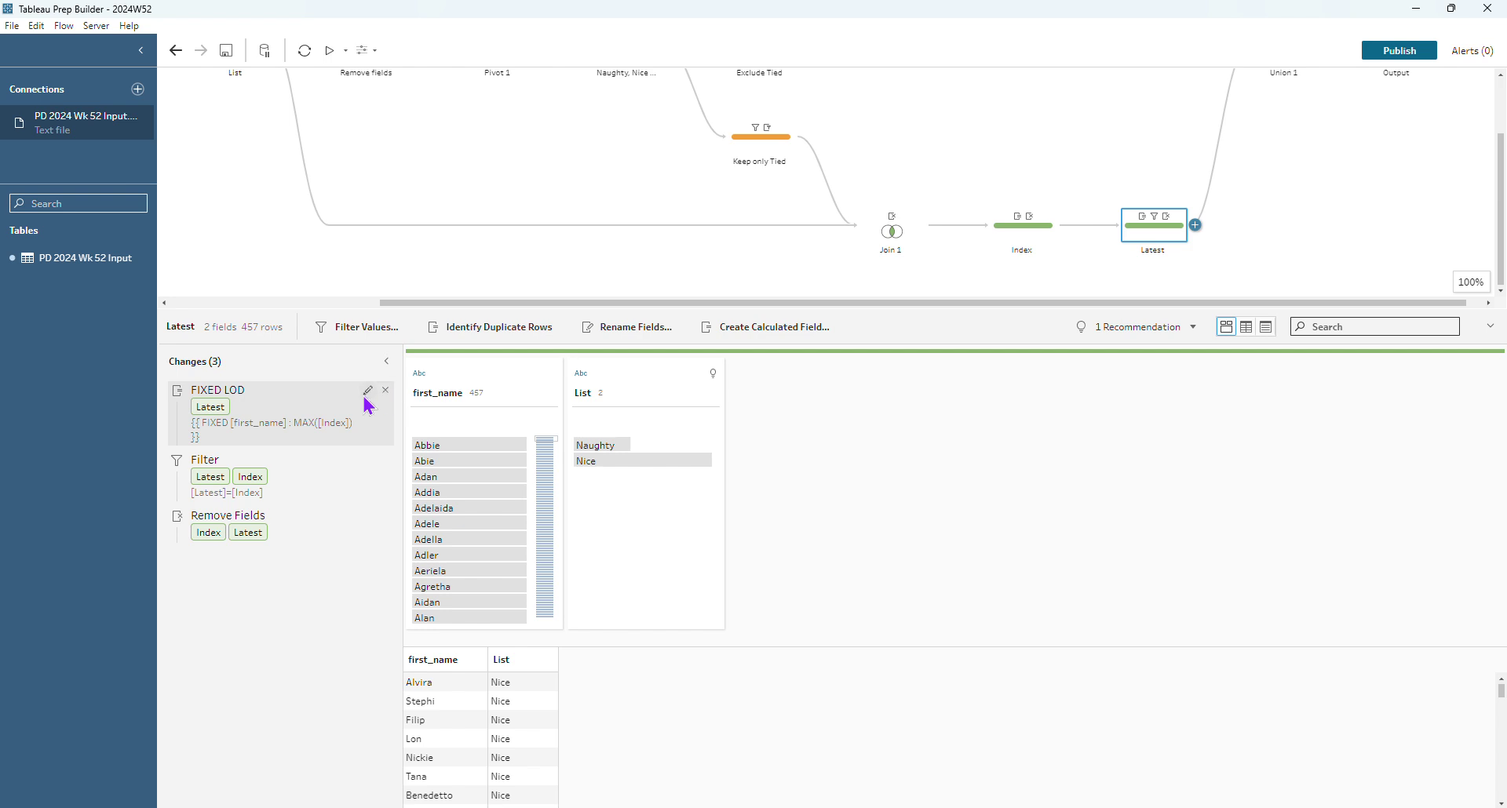
Inspect the Latest step's FIXED LOD calculation, the Index field's calculated field options, and the LOD's grouping and aggregation settings.
click(363, 404)
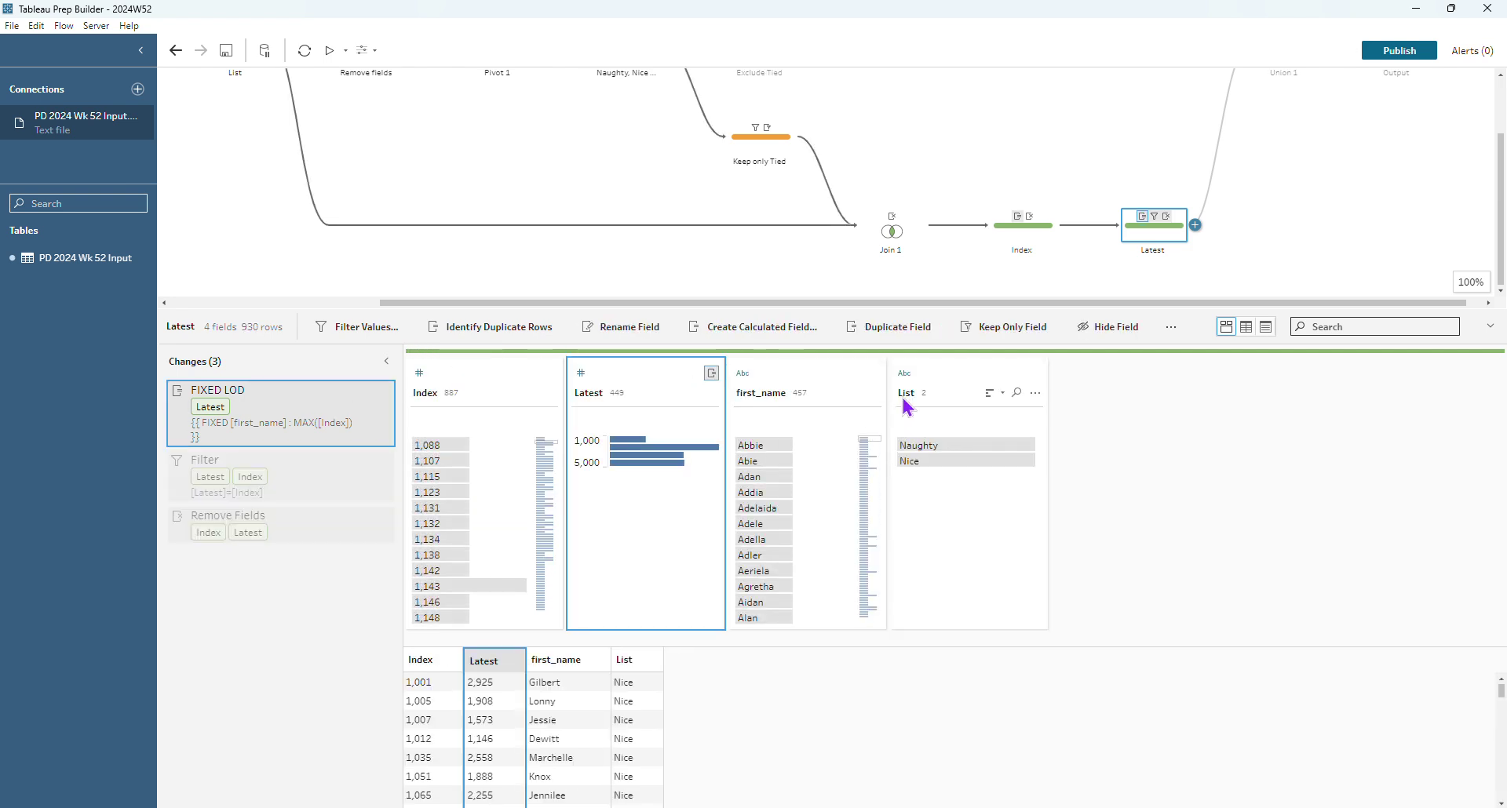
click(549, 392)
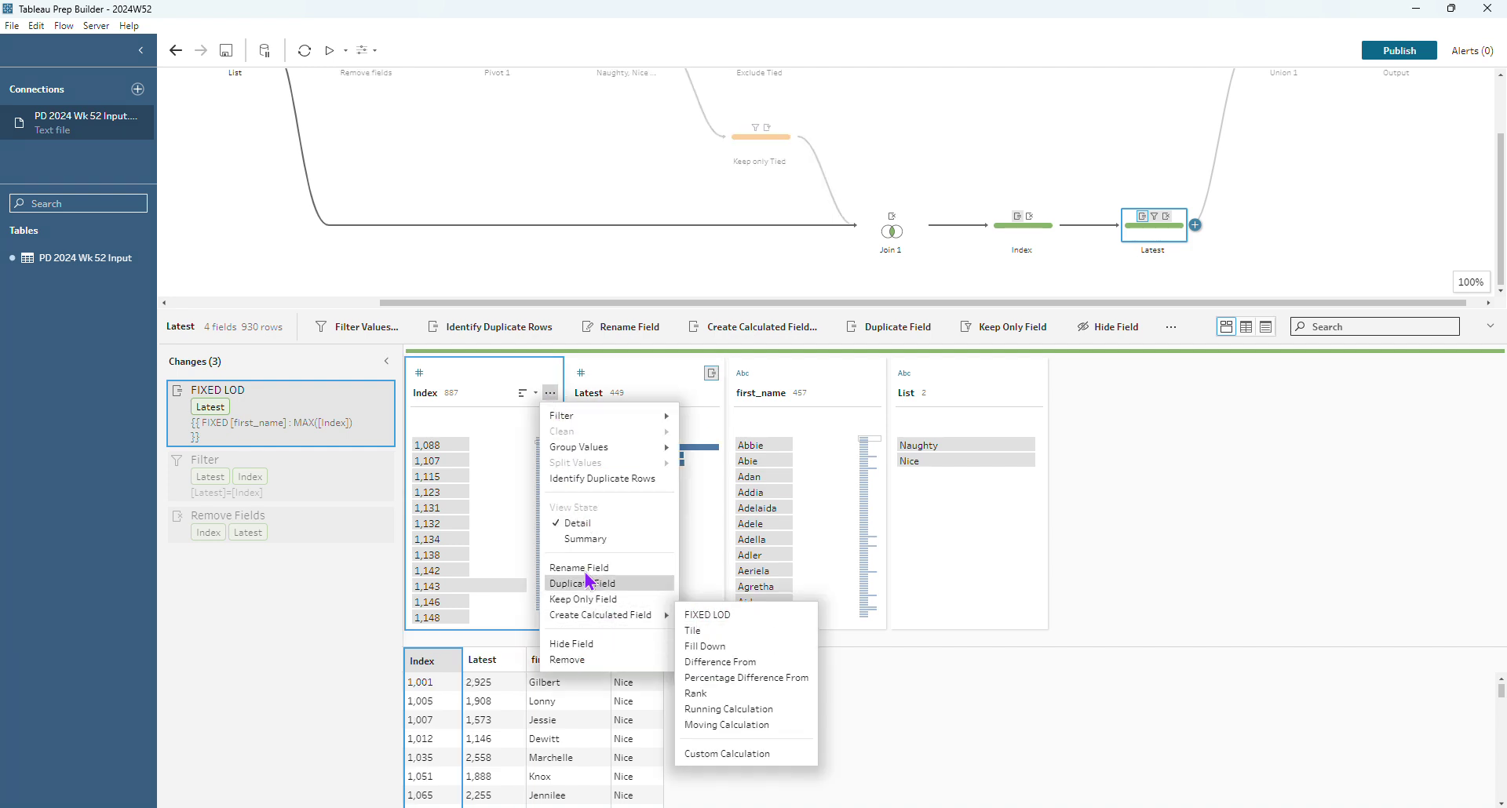
click(363, 405)
click(367, 392)
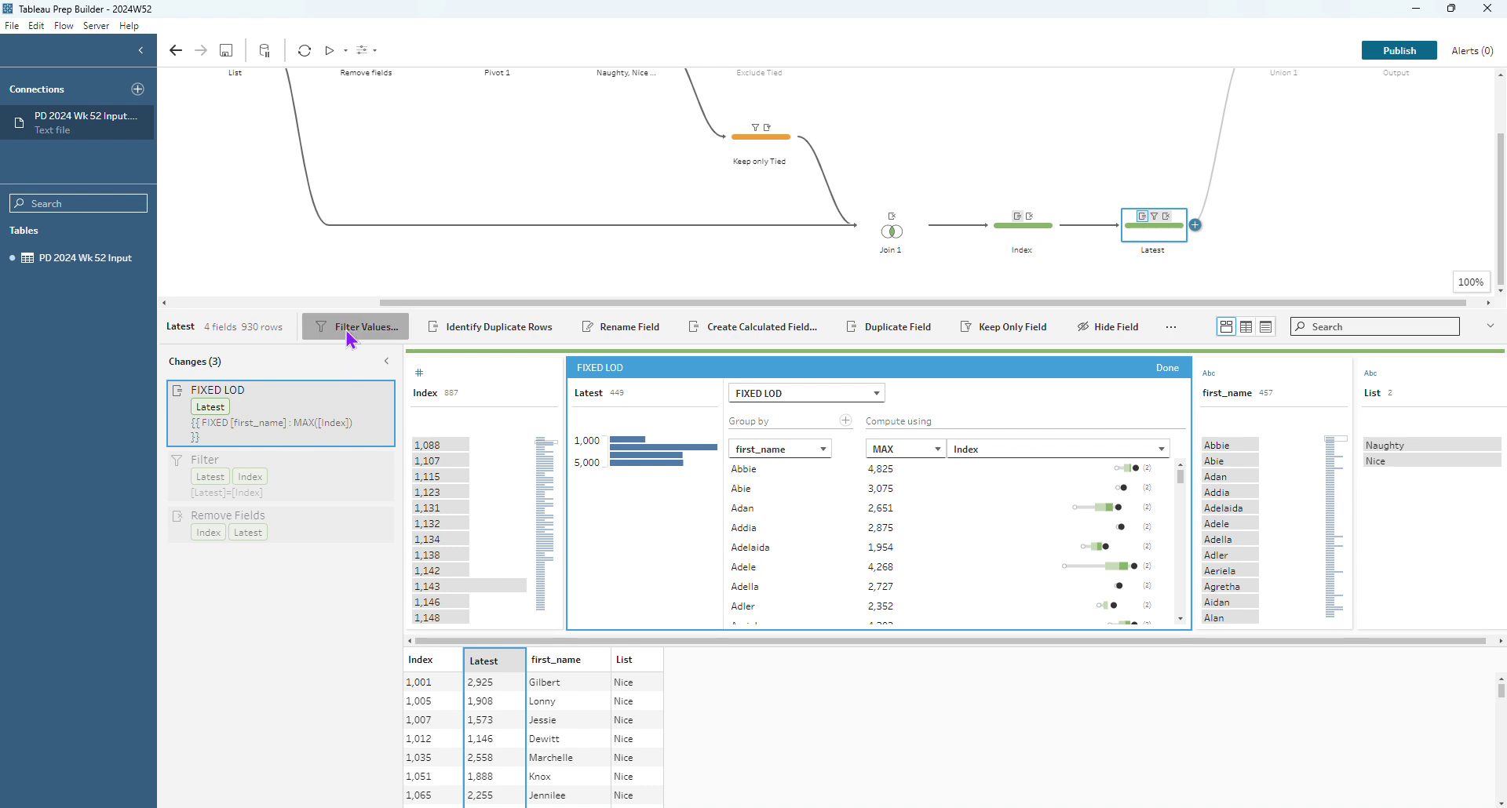
Review the Latest step's filter formula without changing it, and check its removal of the Index and Latest fields.
click(366, 460)
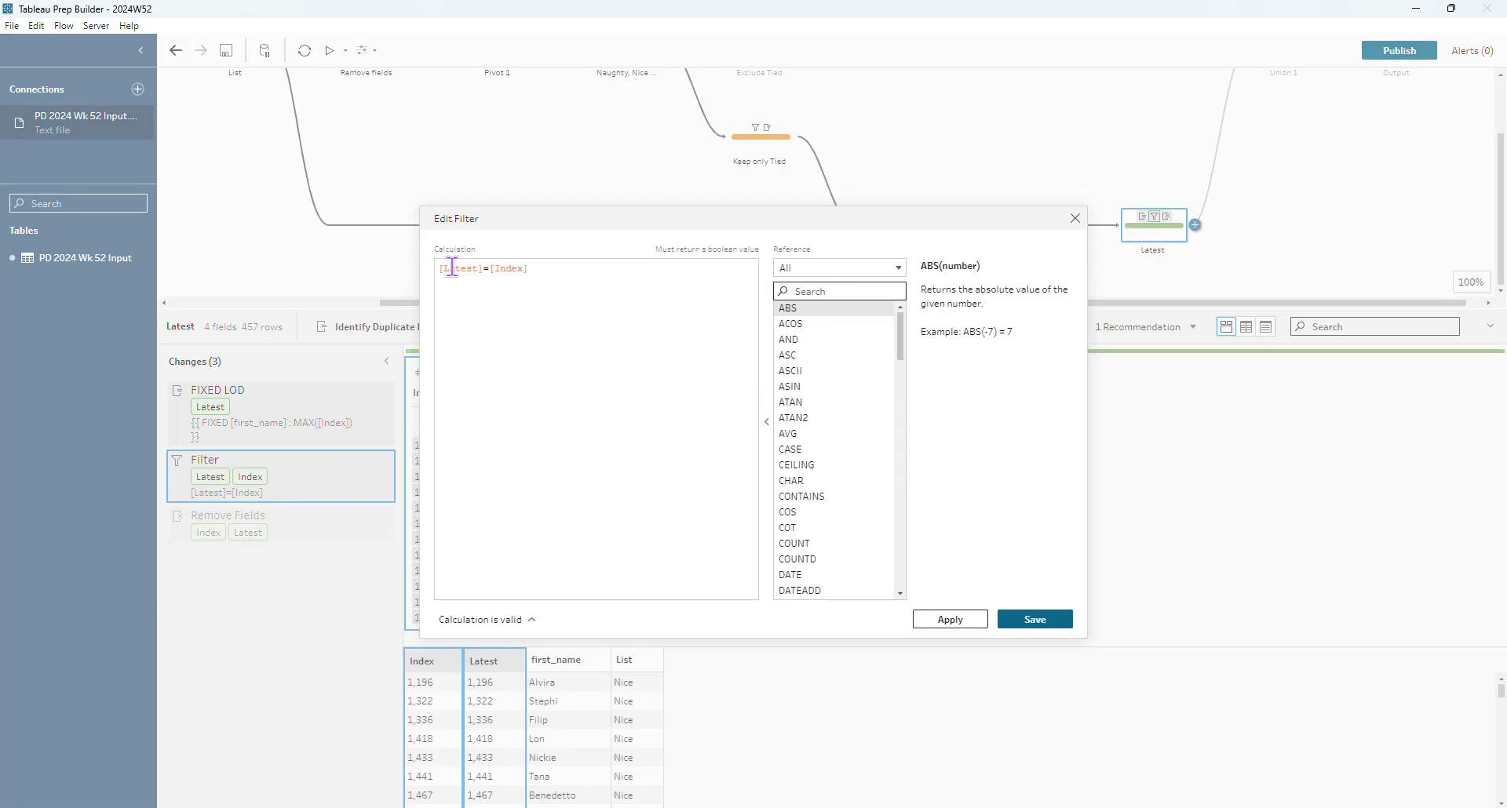
click(1075, 220)
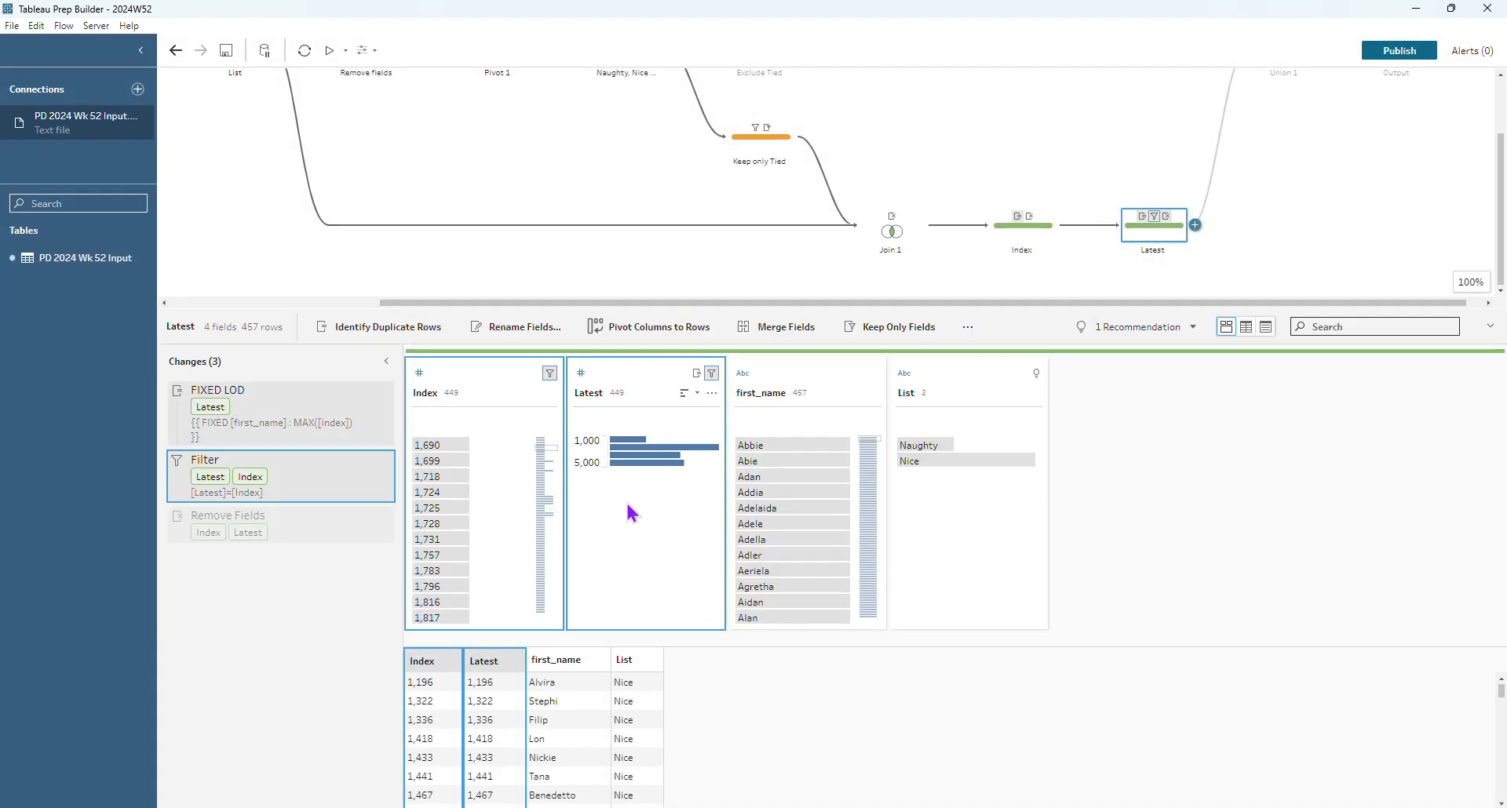
click(271, 541)
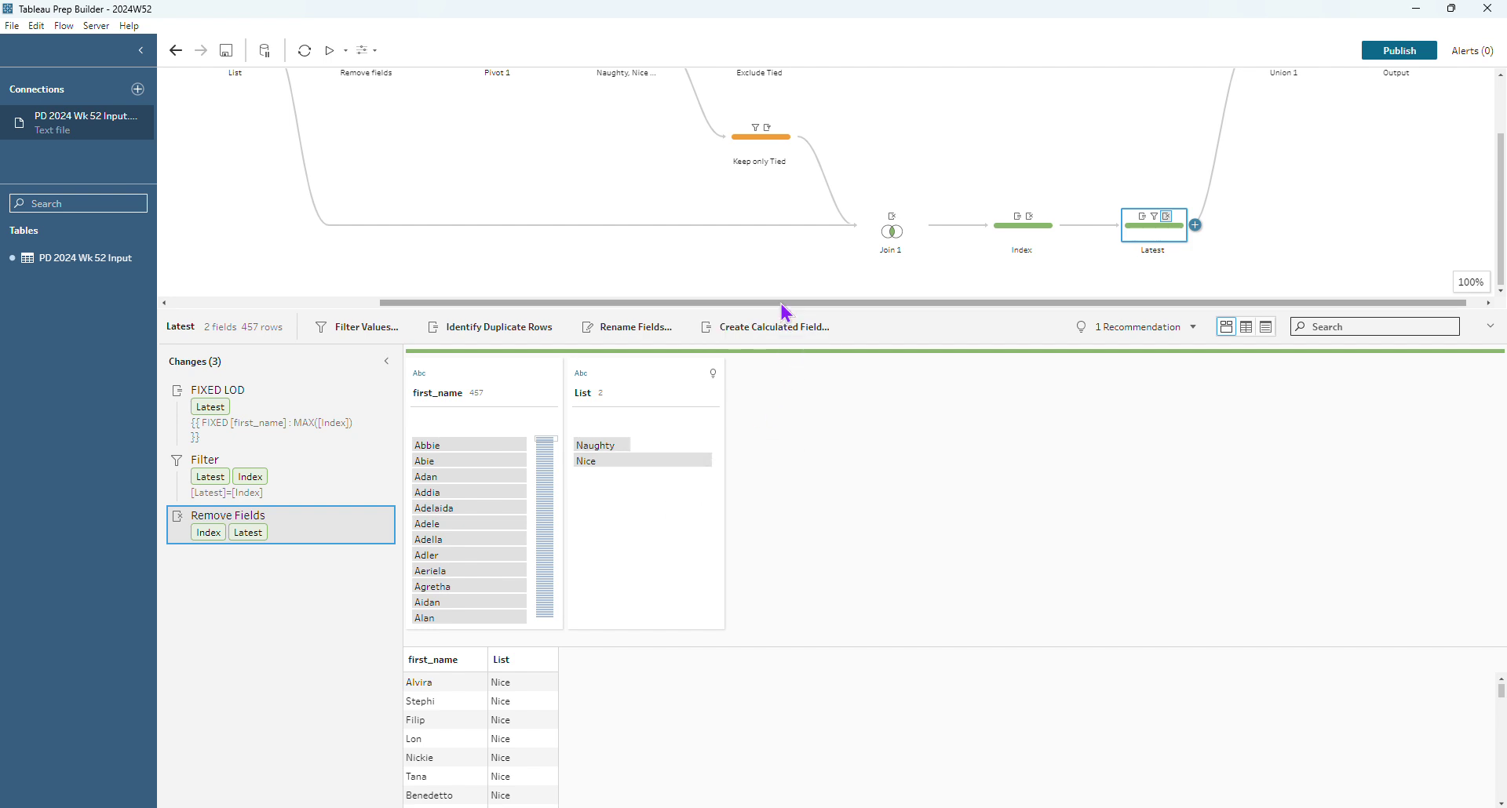
Inspect the Union 1 results and compare them with the fields in the Naughty, Nice or Tied? and Exclude Tied steps.
scroll(1299, 251, up, 2)
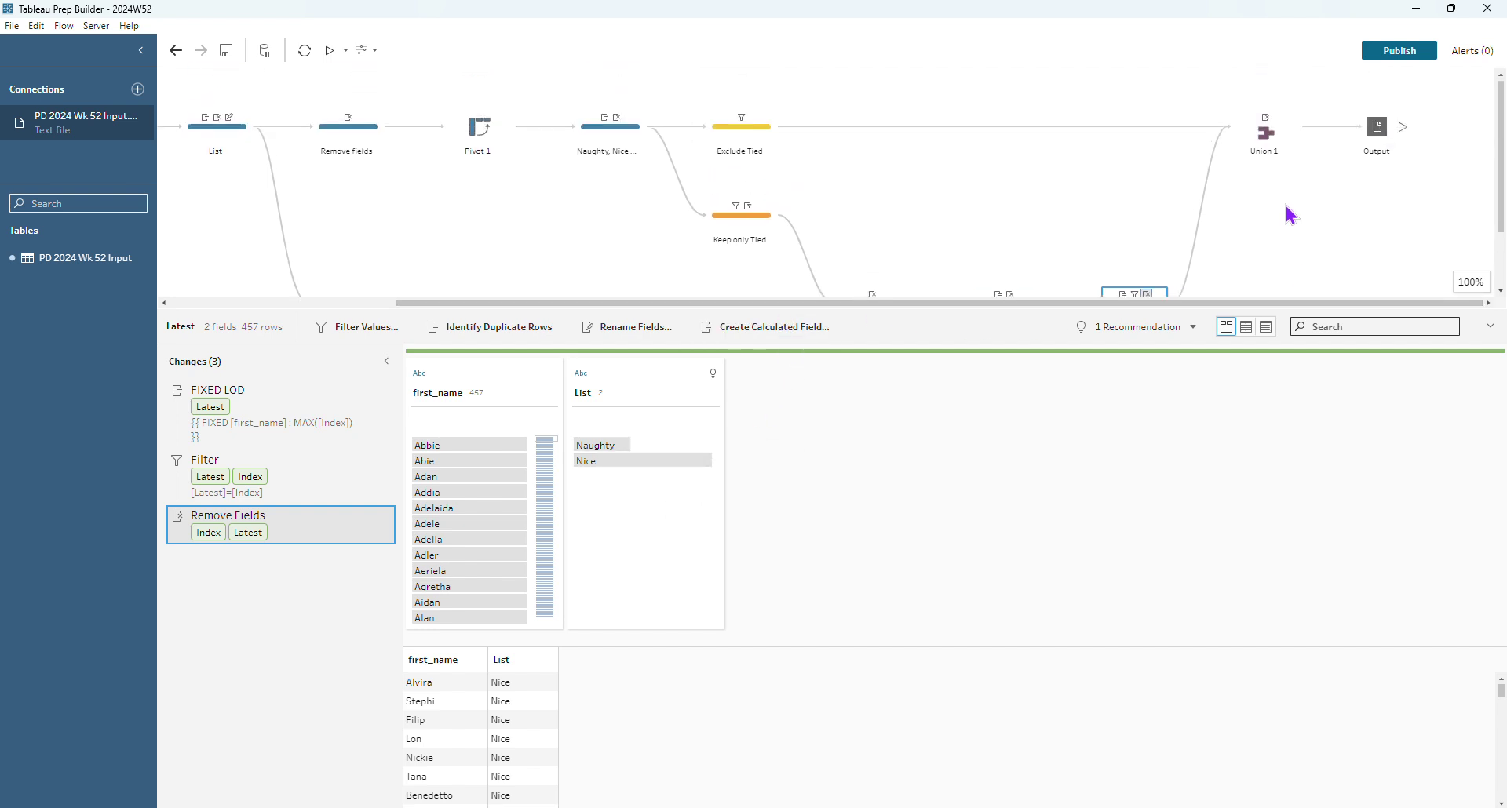
click(1264, 135)
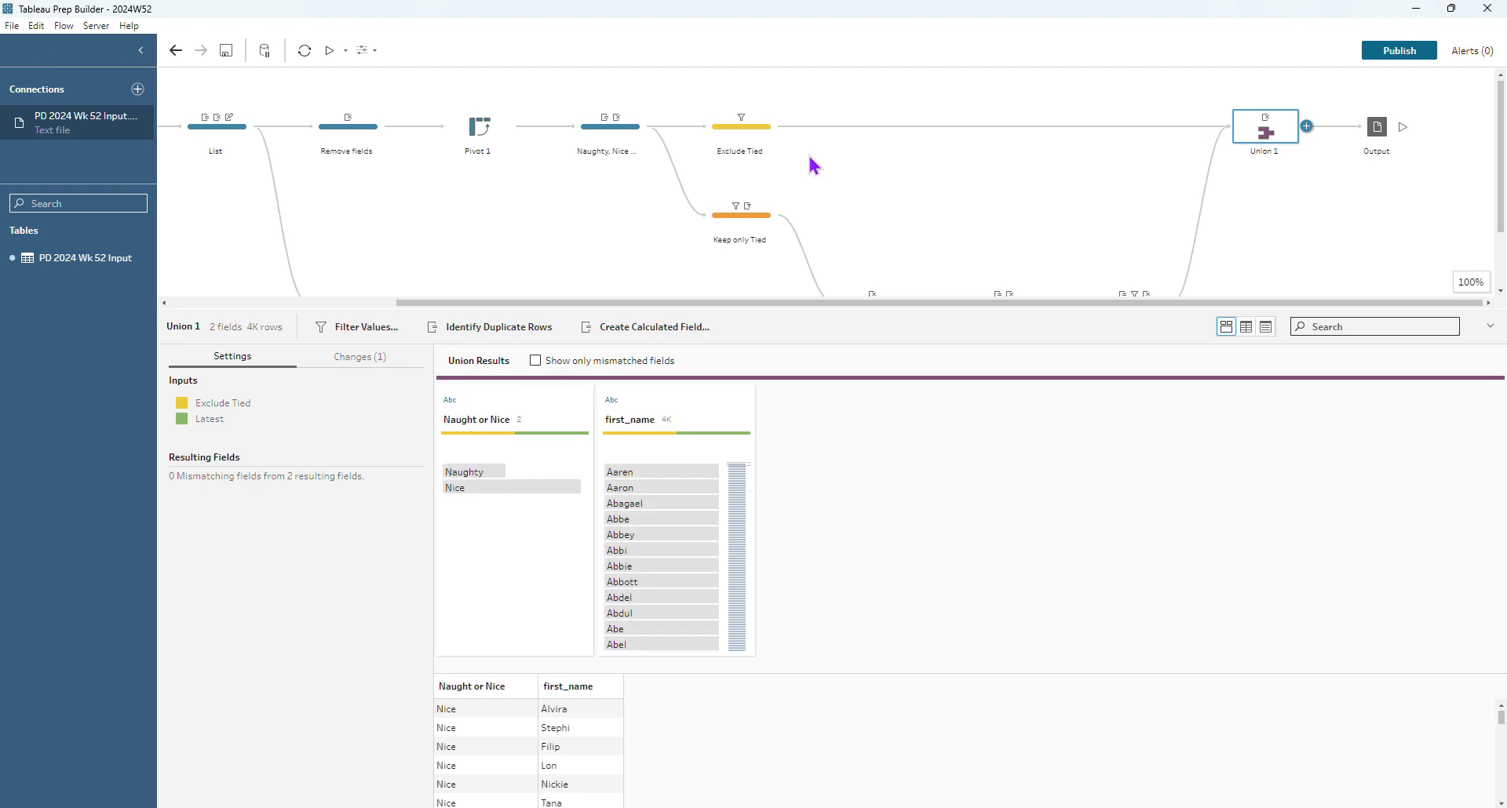
click(629, 138)
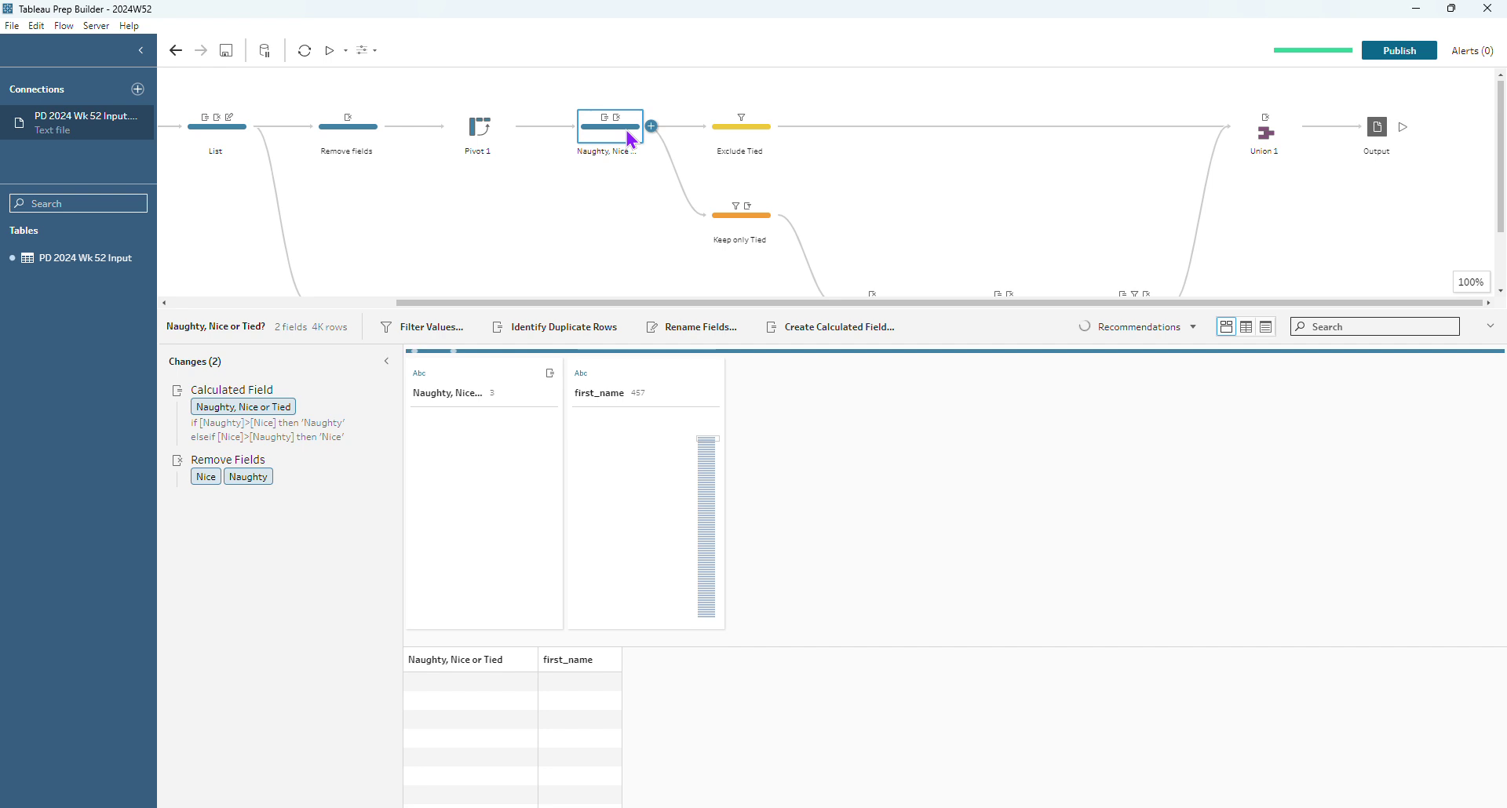
click(734, 141)
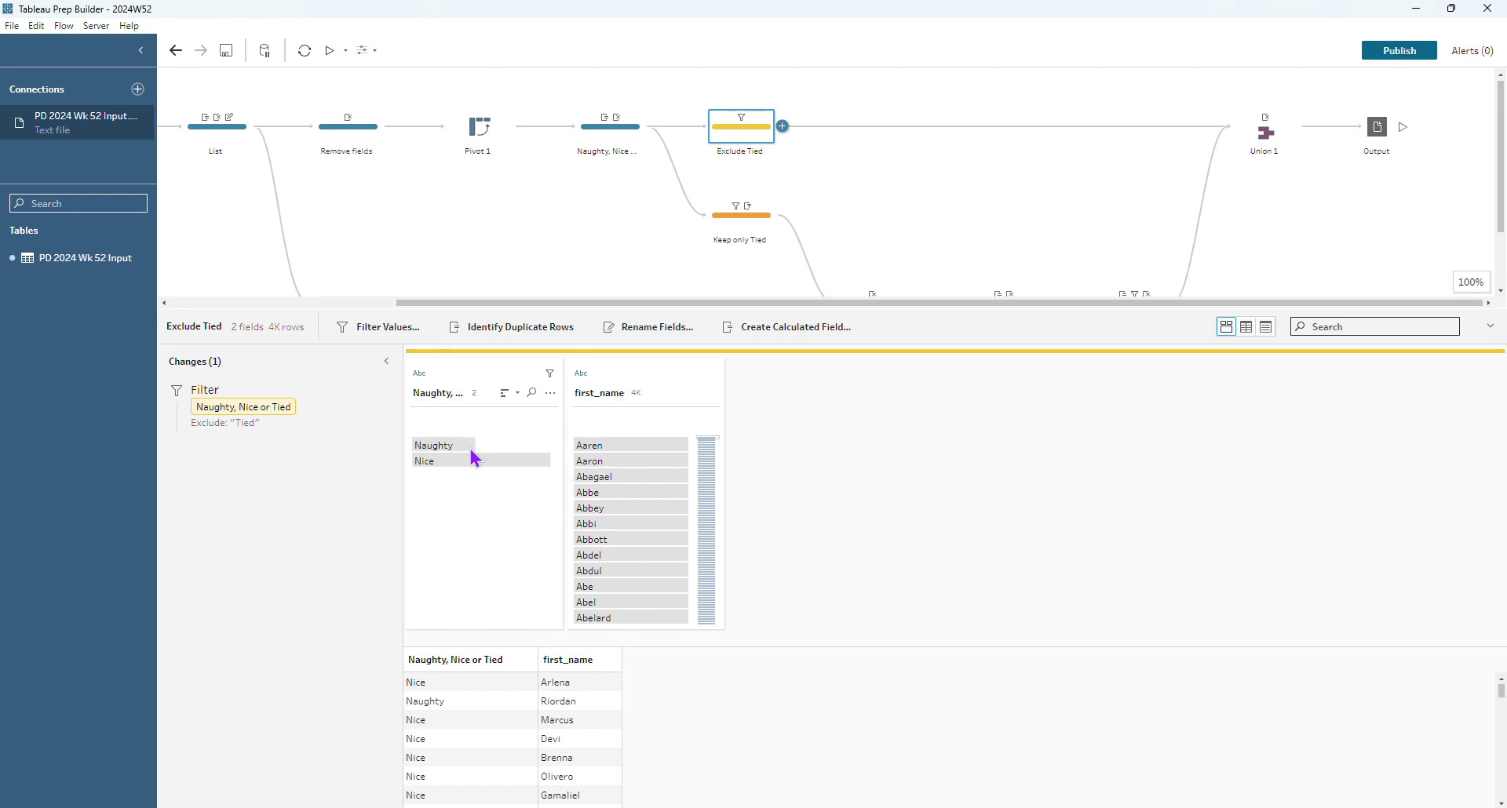
click(1281, 147)
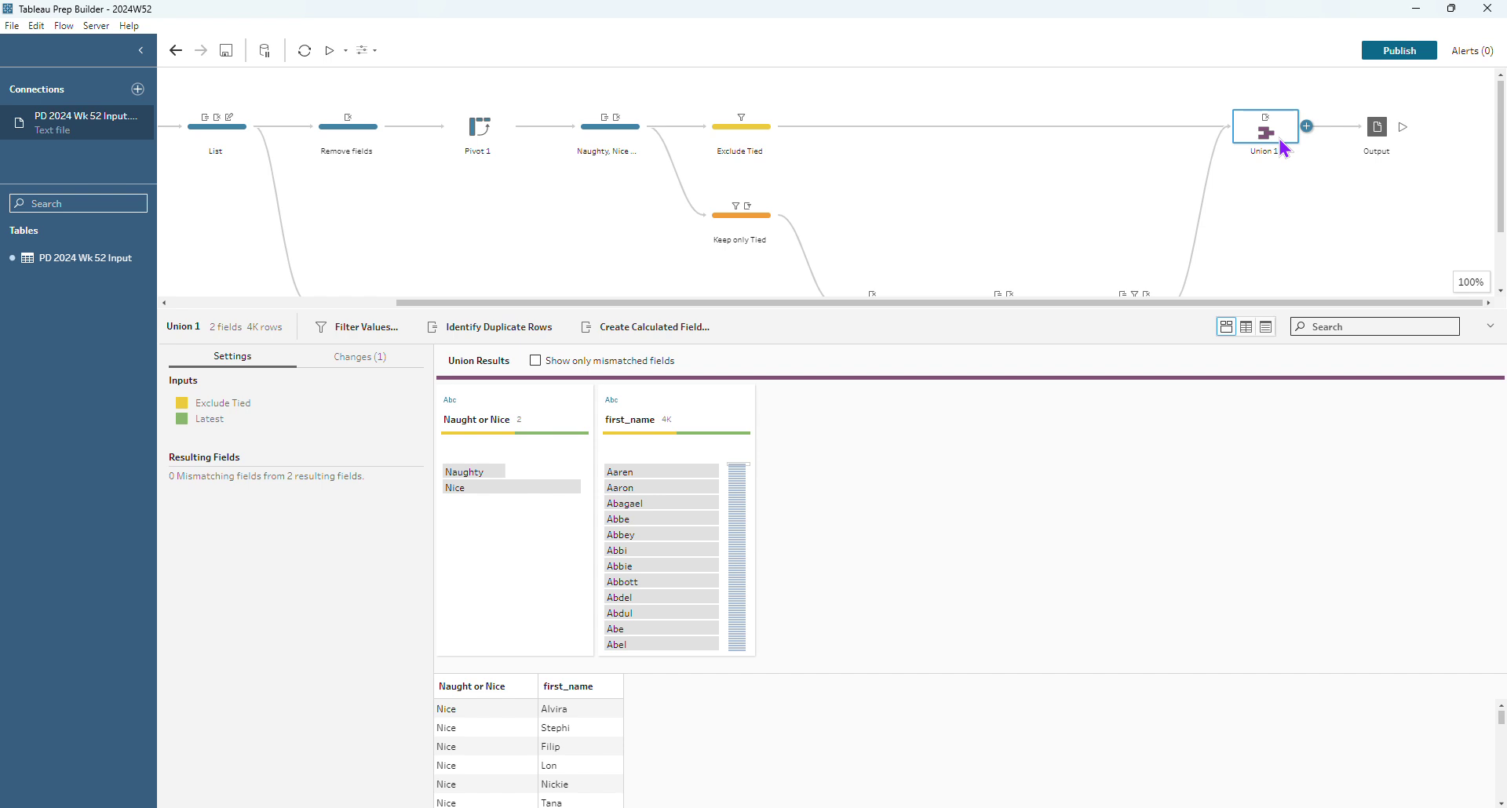
Separate the Exclude Tied input from the aligned Naught or Nice field in Union 1.
click(498, 420)
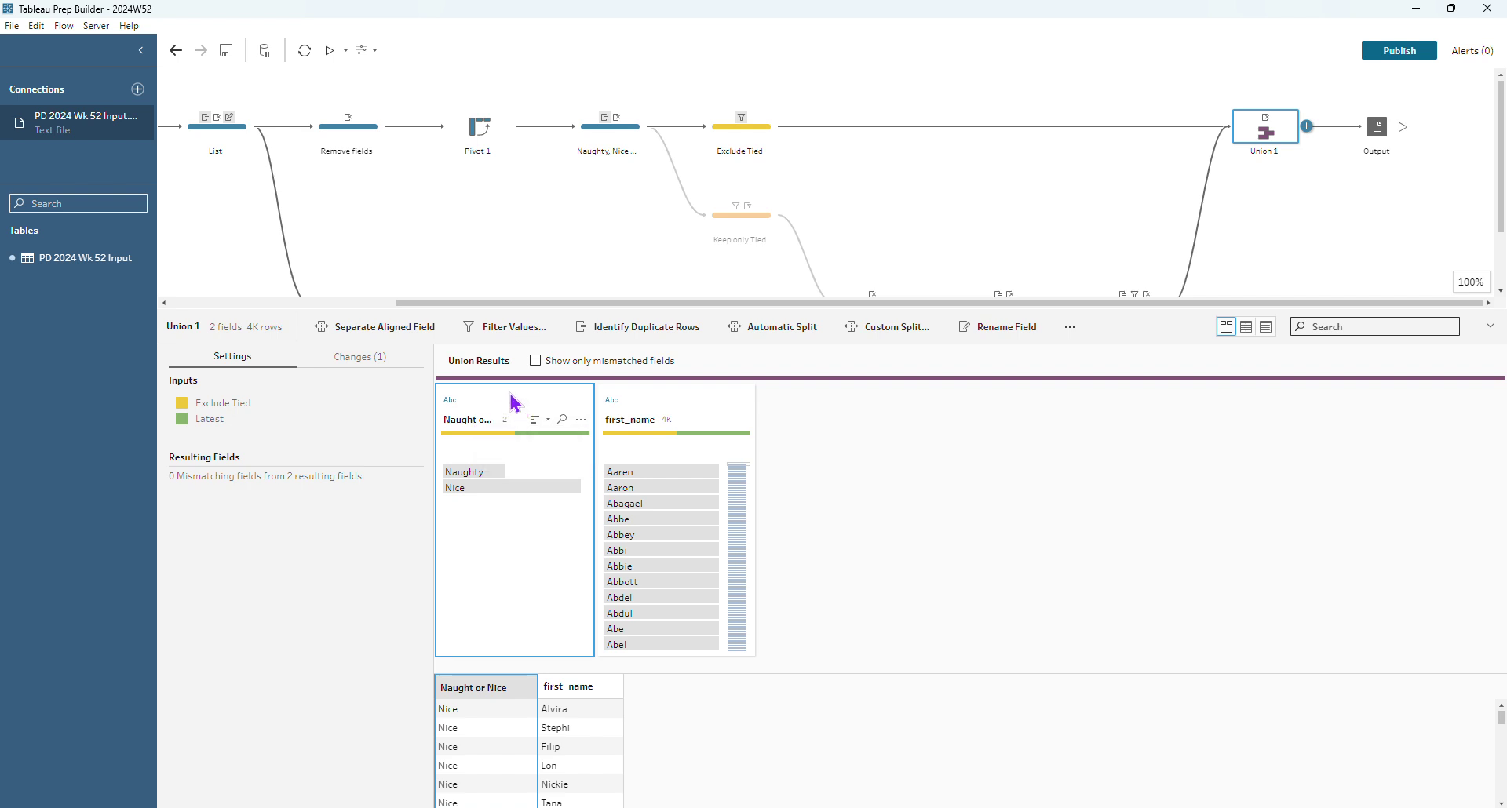
click(381, 326)
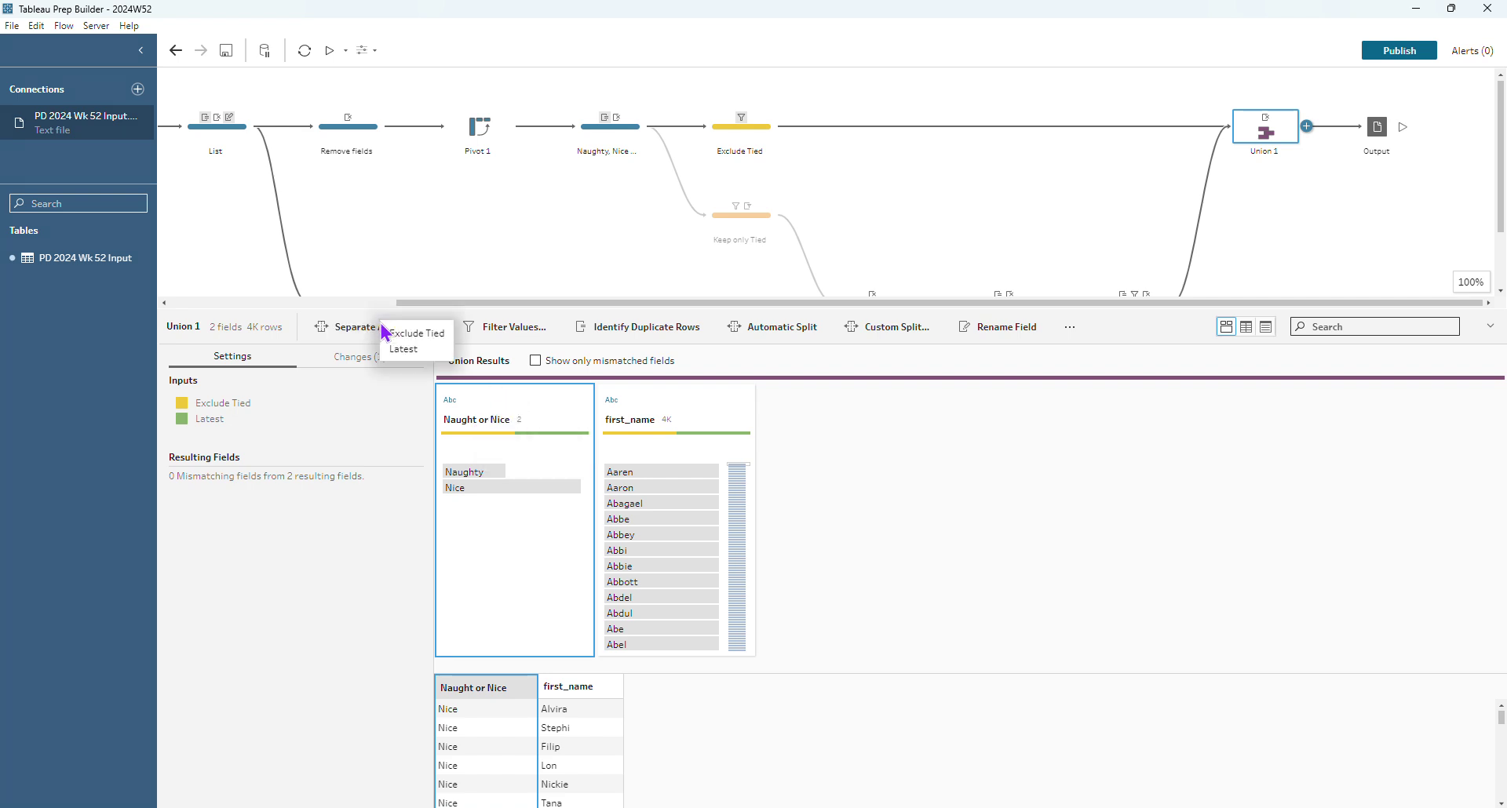
click(427, 338)
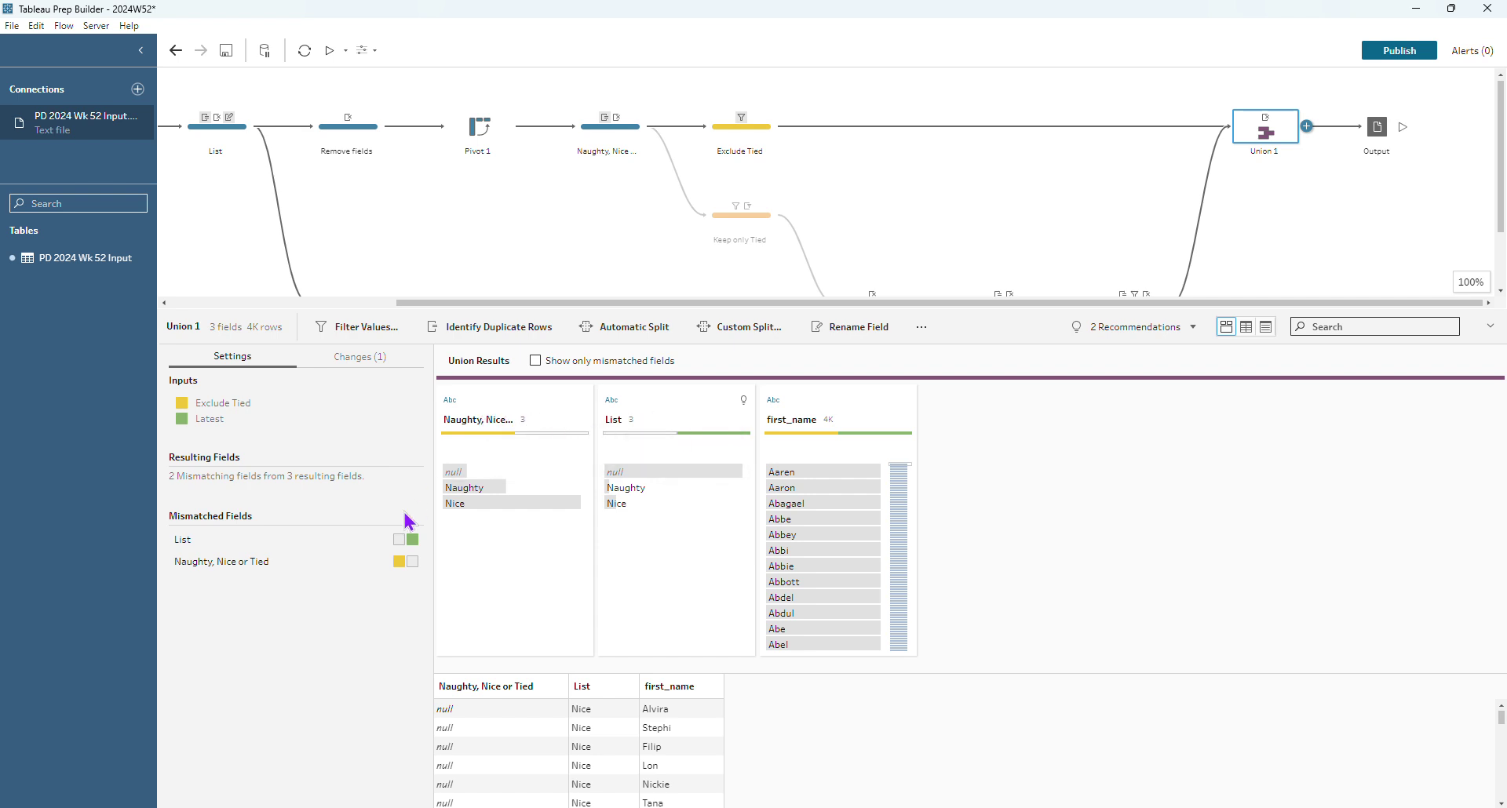
Merge the mismatched List field into the Naughty, Nice or Tied field in Union 1.
click(355, 540)
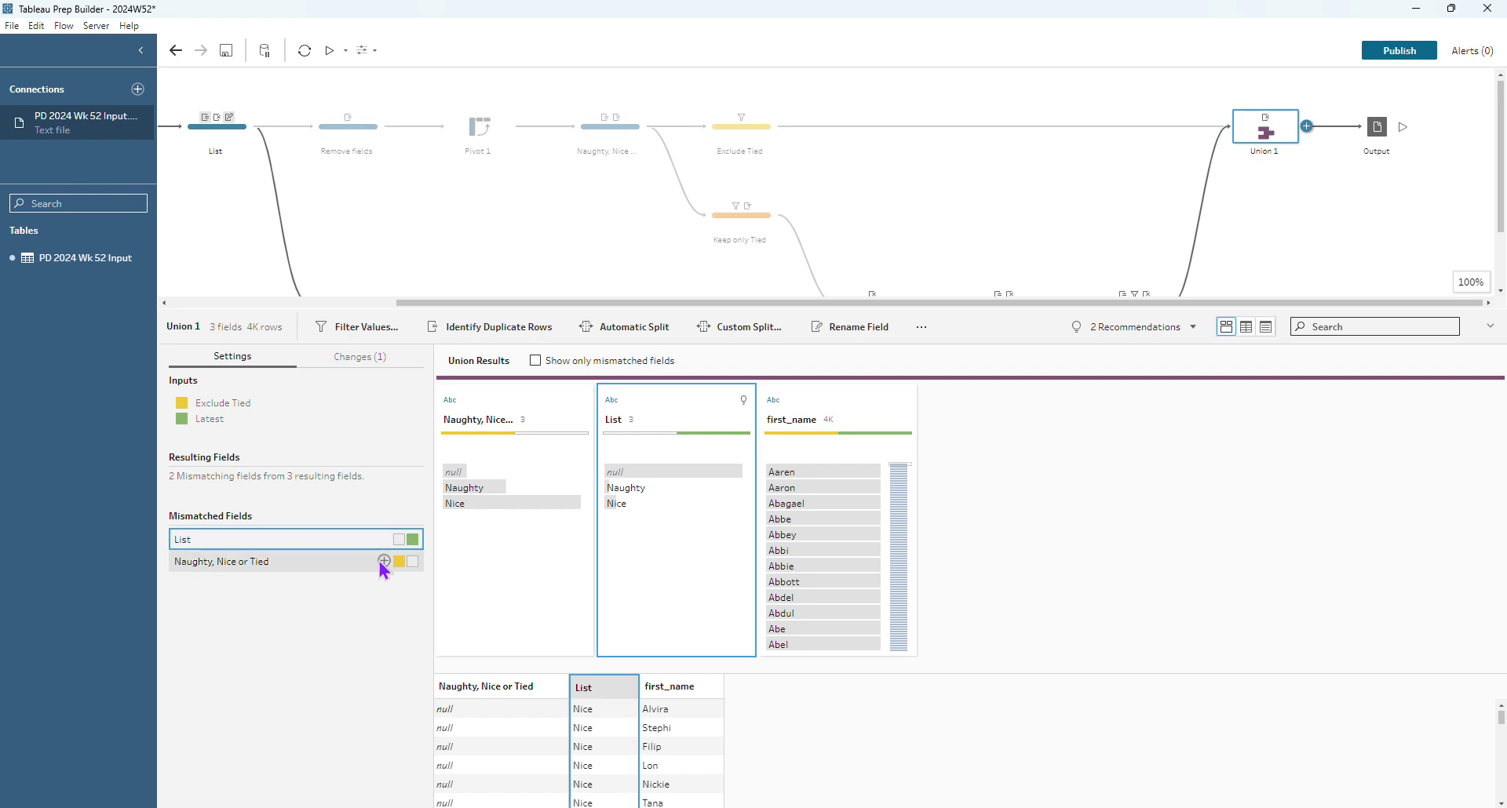
drag(657, 424, 507, 416)
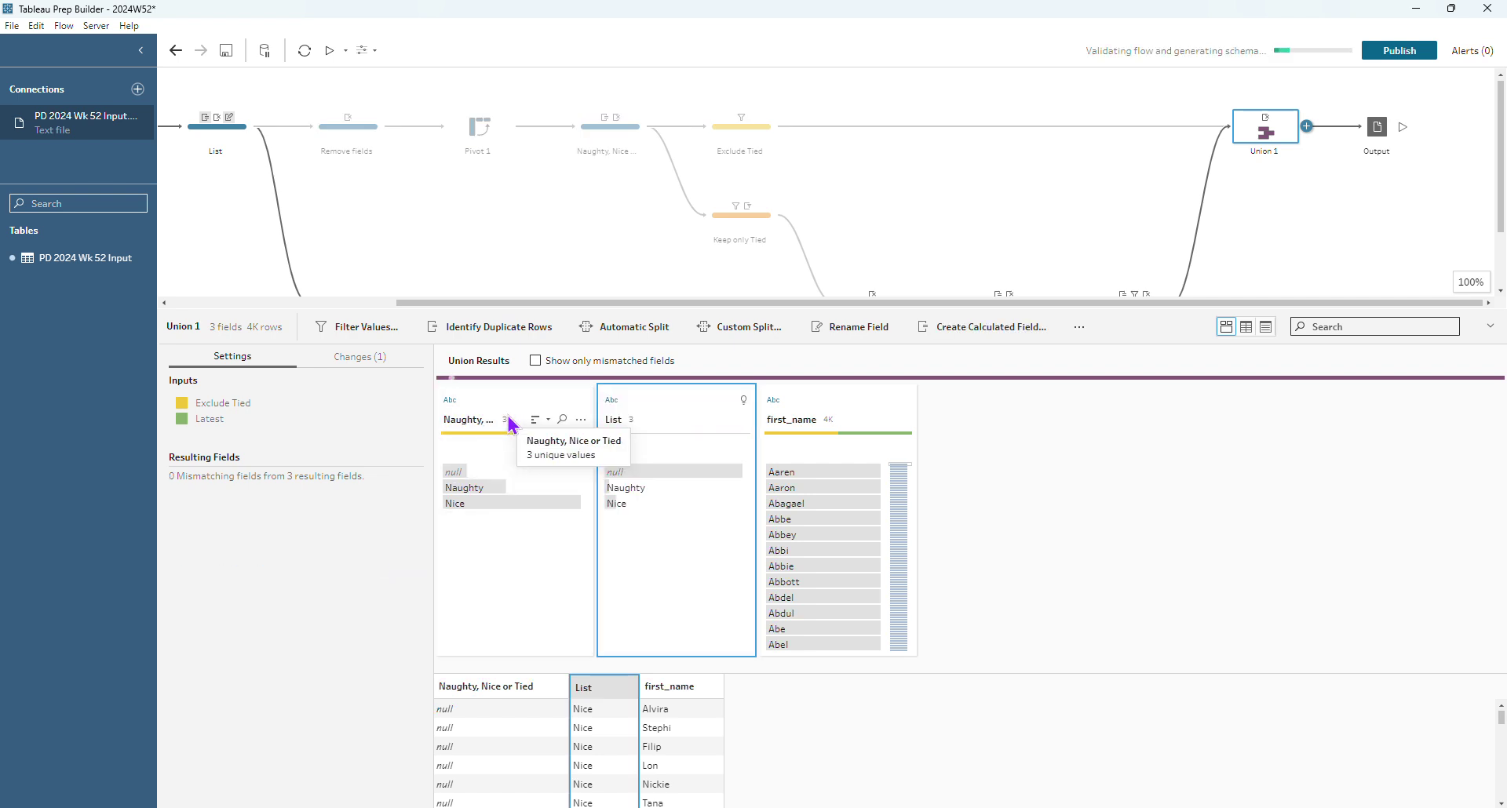
Rename the merged Naughty, Nice or Tied field in Union 1 to "Naughty, Nice".
double_click(471, 421)
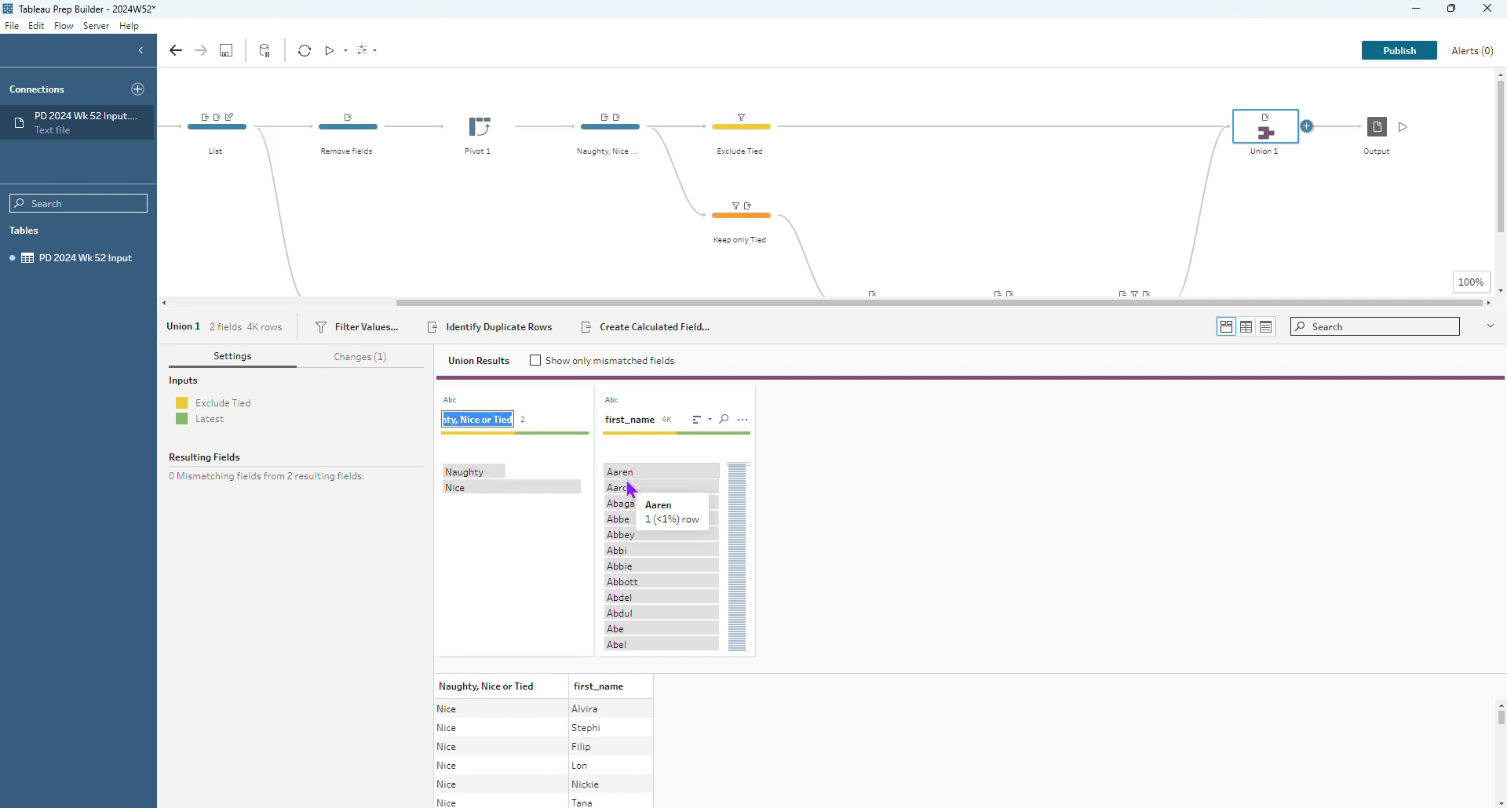
key(BackSpace)
key(BackSpace)
key(BackSpace)
key(BackSpace)
key(BackSpace)
key(BackSpace)
key(BackSpace)
key(BackSpace)
key(Return)
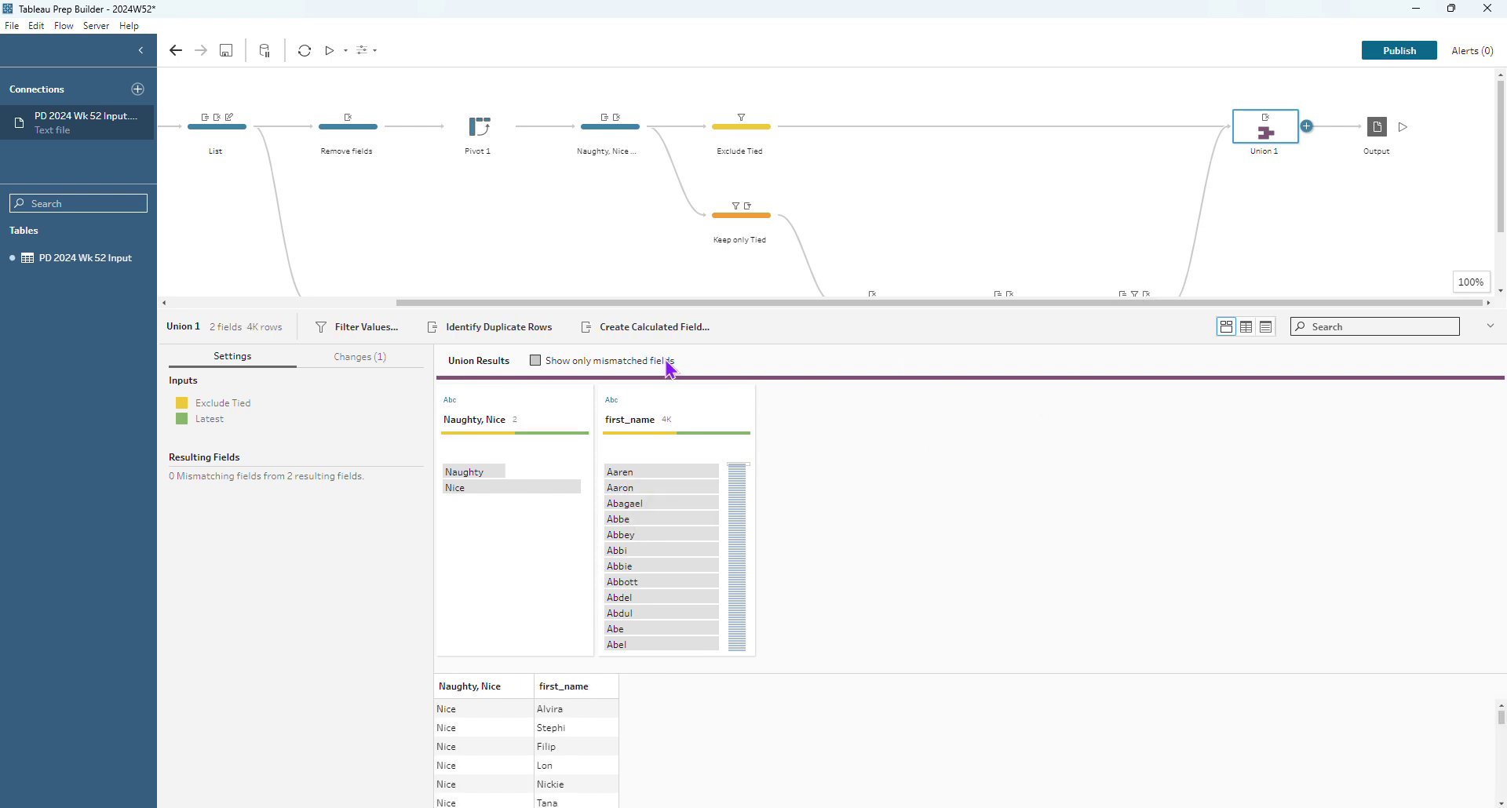
mouse_move(1205, 267)
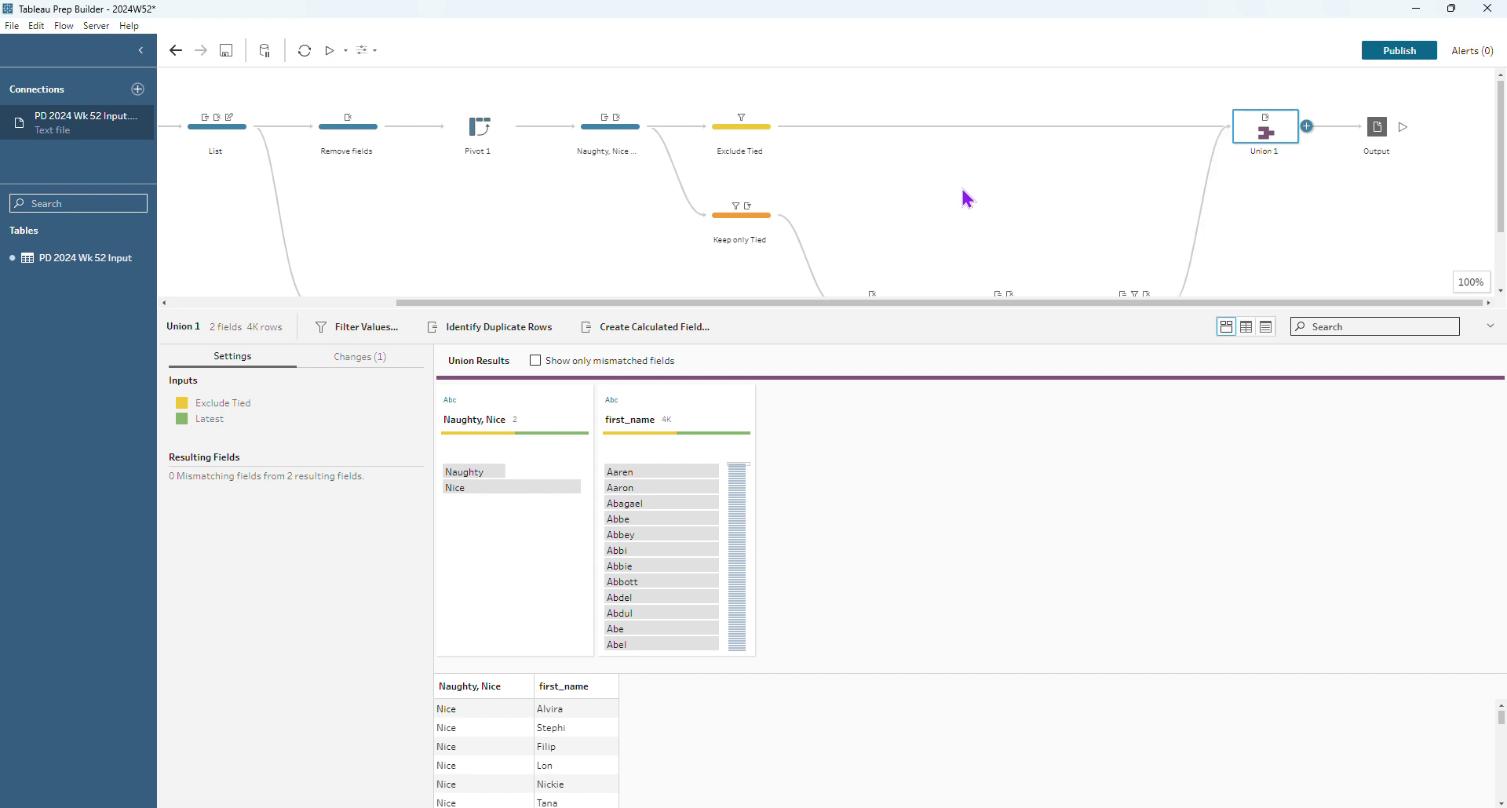